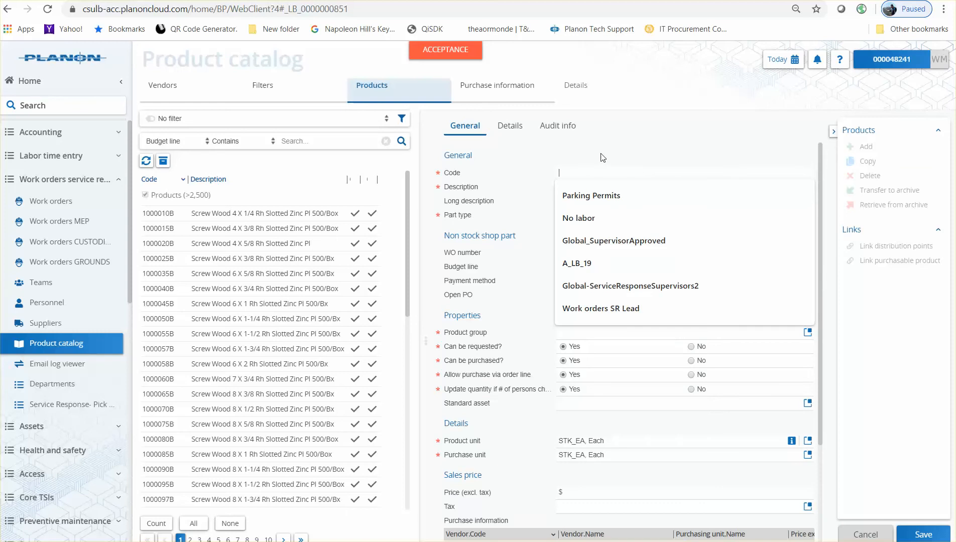
# Step: Discard the unsaved new product entry and switch to the Work orders
pyautogui.click(602, 154)
pyautogui.click(582, 172)
pyautogui.click(71, 209)
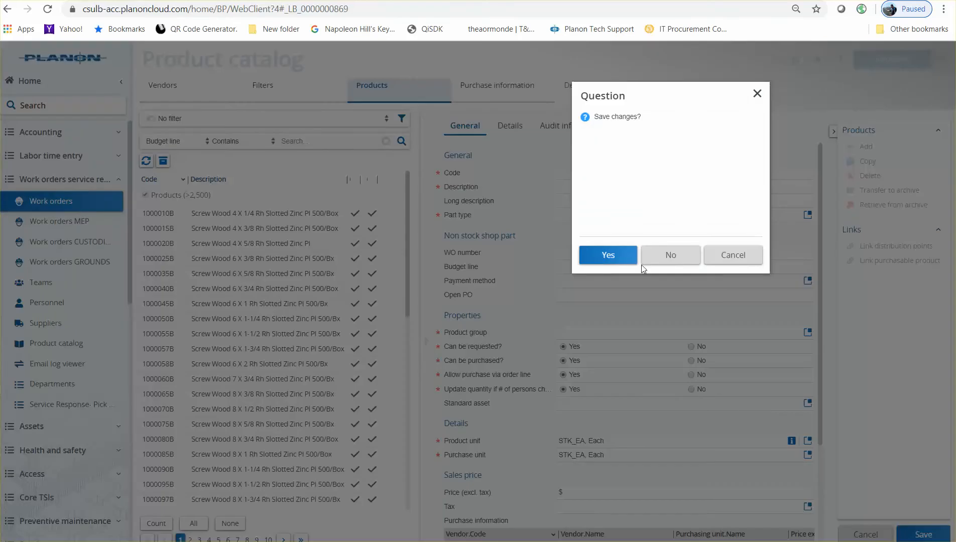
pyautogui.click(644, 266)
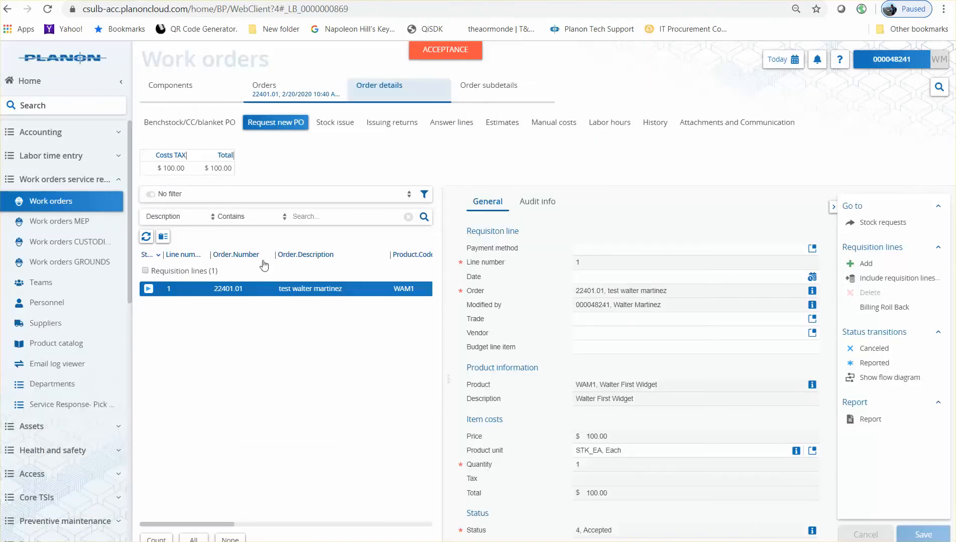
# Step: Open the Orders level and copy the selected sub-order's work order number
pyautogui.click(294, 91)
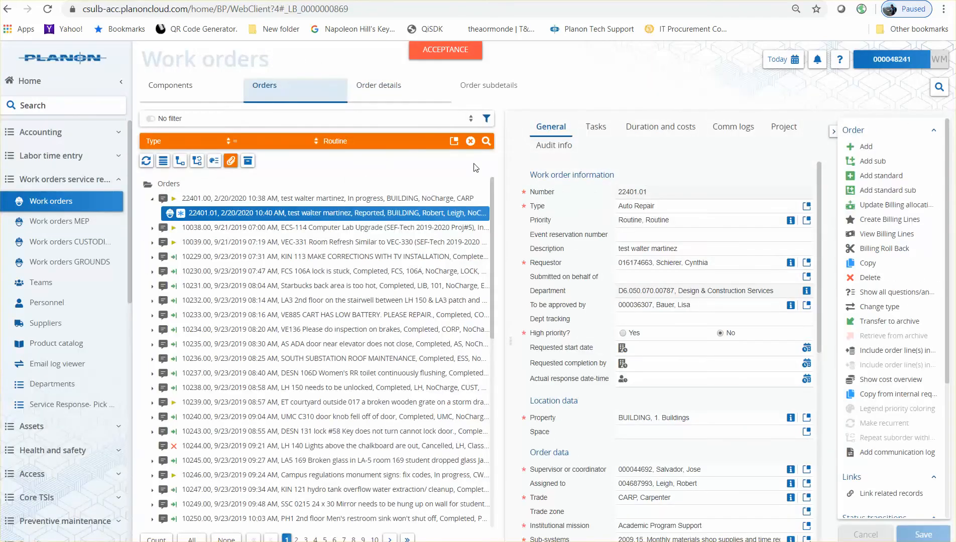
pyautogui.moveTo(652, 196); pyautogui.dragTo(620, 194)
pyautogui.rightClick(621, 193)
pyautogui.click(646, 204)
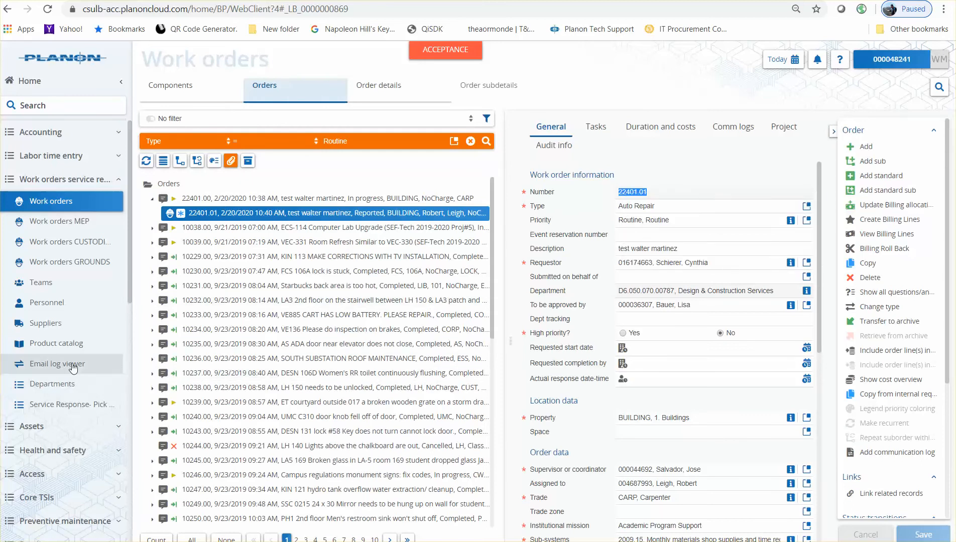
# Step: Add a new product in the Product catalog and set its code to the copied work order number followed by the widget's name and 2020
pyautogui.click(64, 345)
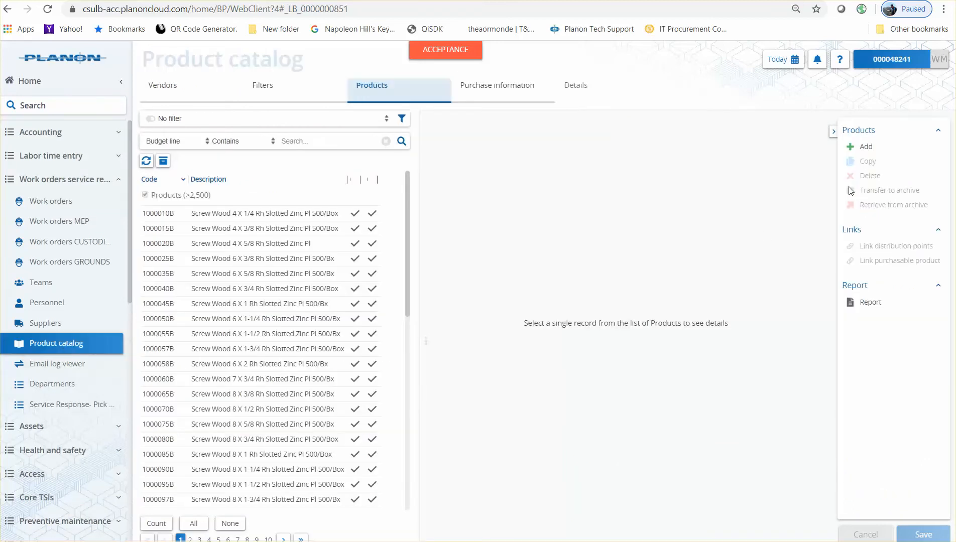
pyautogui.click(867, 147)
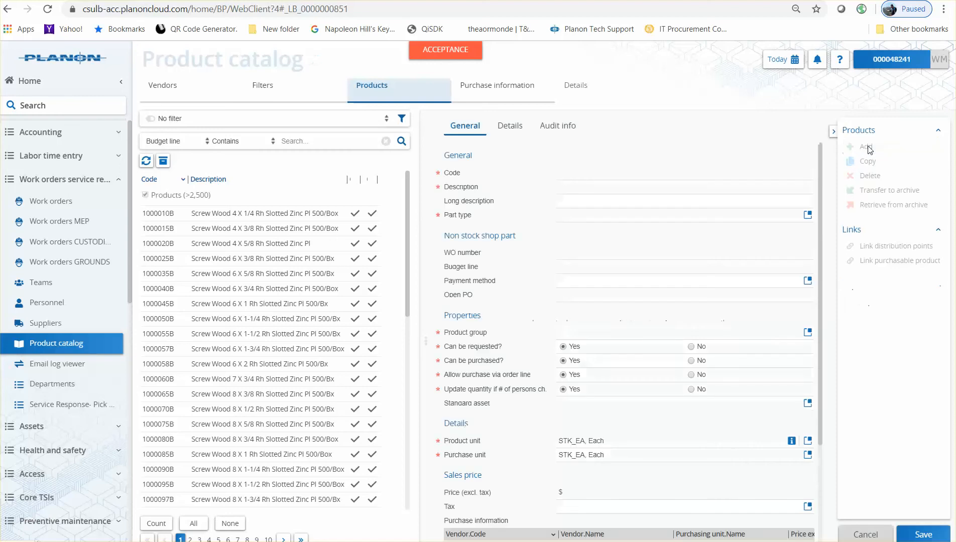
pyautogui.rightClick(603, 170)
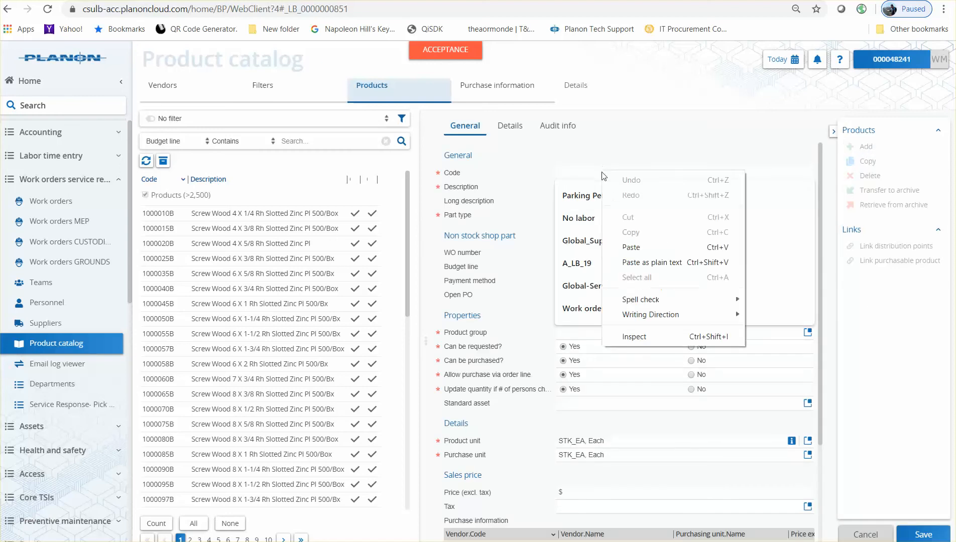
pyautogui.click(628, 246)
pyautogui.click(662, 154)
pyautogui.click(640, 171)
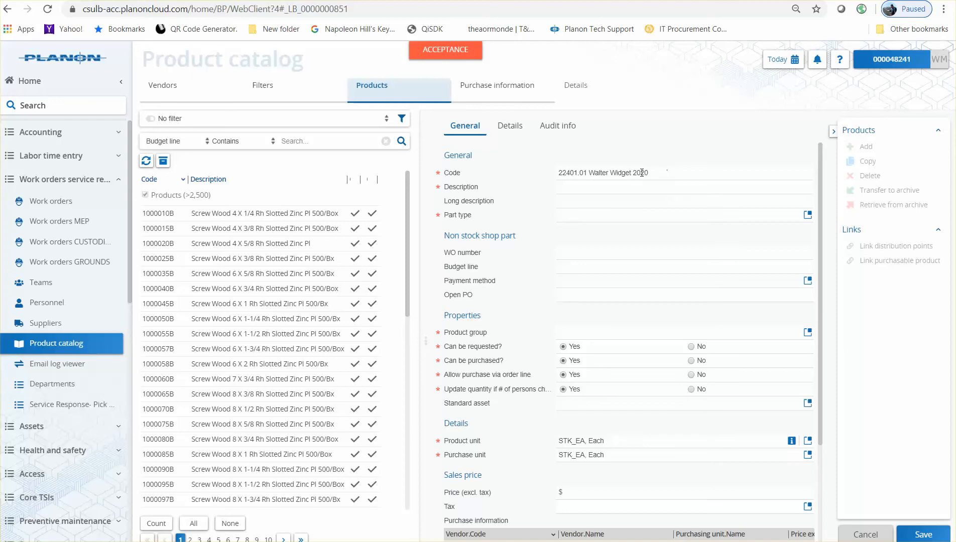
# Step: Copy the full product code into the new product's Description
pyautogui.tripleClick(662, 172)
pyautogui.hotkey('ctrl', 'c')
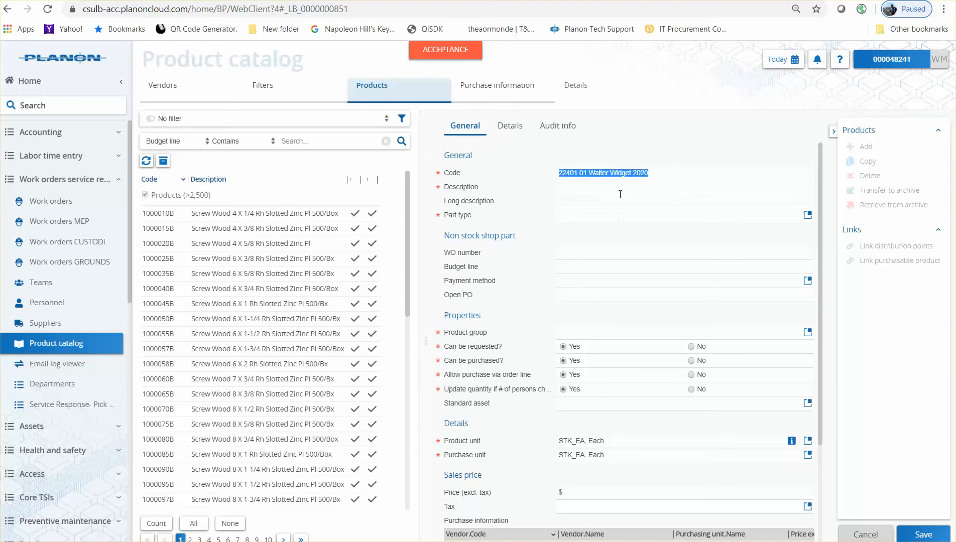
pyautogui.click(620, 188)
pyautogui.hotkey('ctrl', 'v')
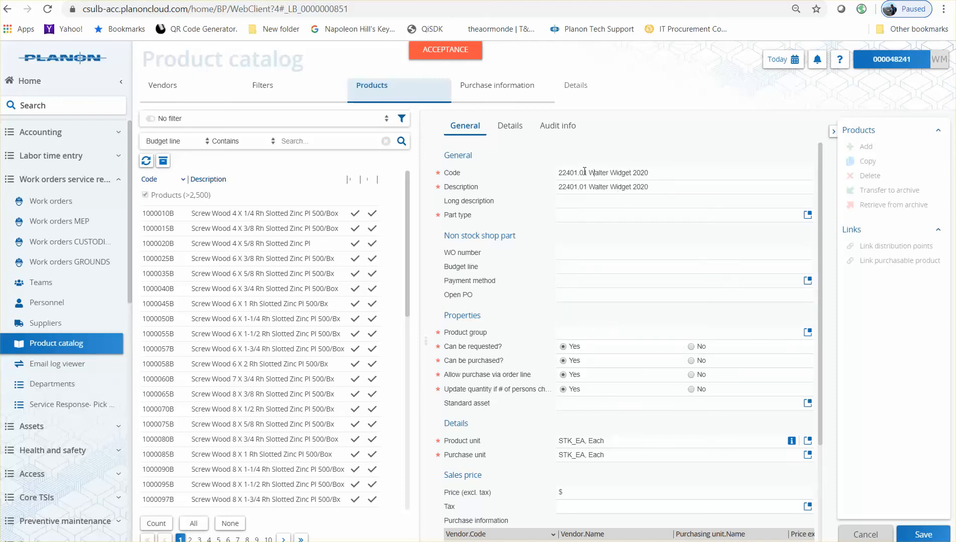
pyautogui.moveTo(584, 173); pyautogui.dragTo(553, 175)
pyautogui.rightClick(564, 171)
pyautogui.click(598, 197)
# Step: Set the new product's part type to Non-stock
pyautogui.click(808, 215)
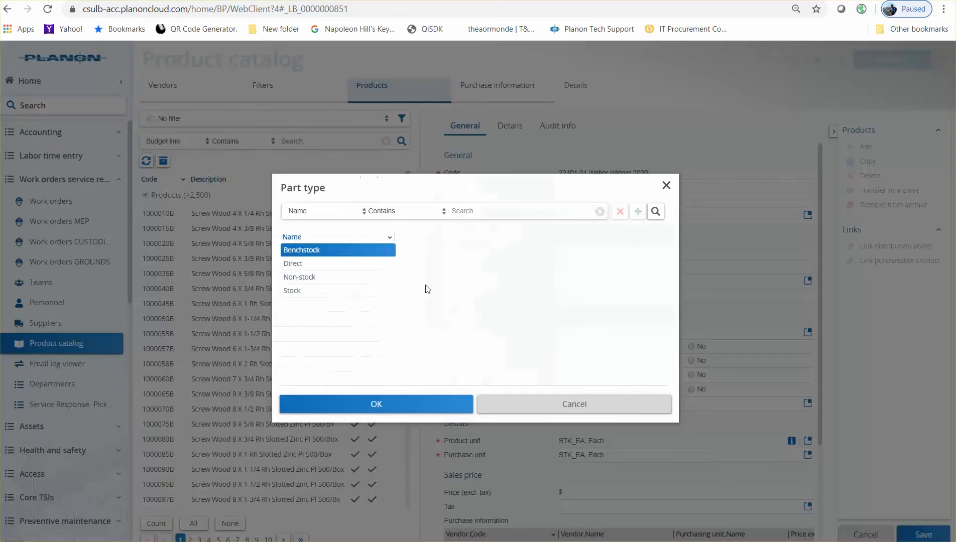
pyautogui.click(329, 278)
pyautogui.click(398, 406)
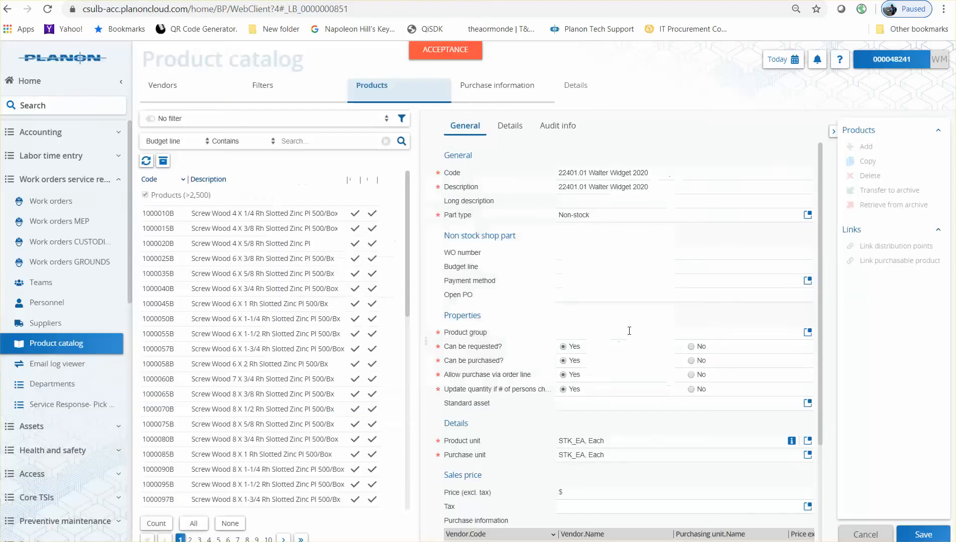
# Step: Search the product groups for "lock" and assign 4006.05.02.10, Glass-Exit Lock, to the new product
pyautogui.scroll(-1, 682, 296)
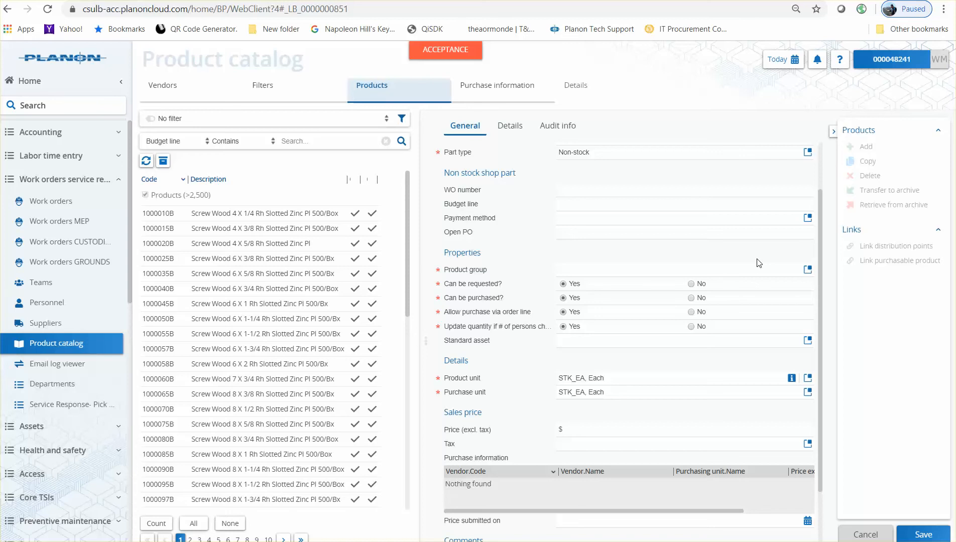
pyautogui.click(807, 271)
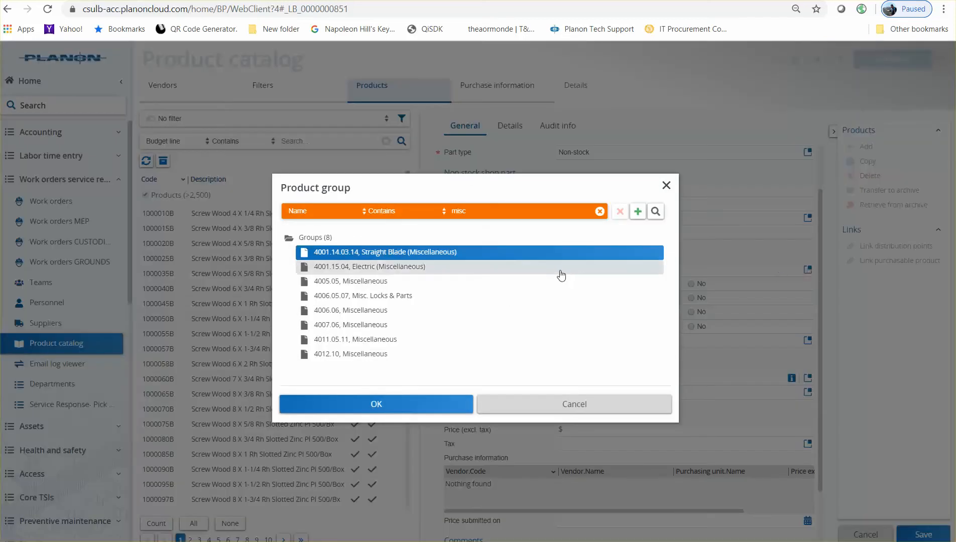
pyautogui.click(402, 297)
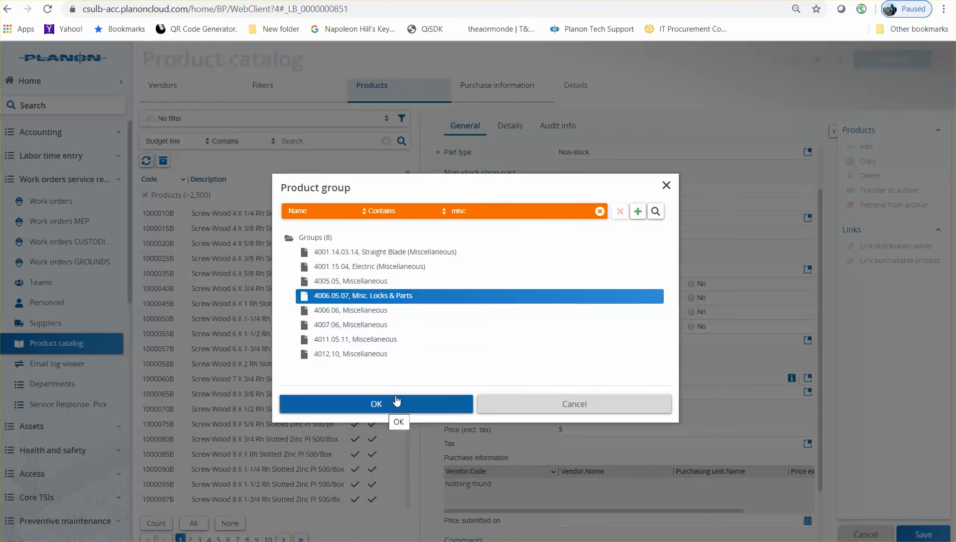
pyautogui.write('lock')
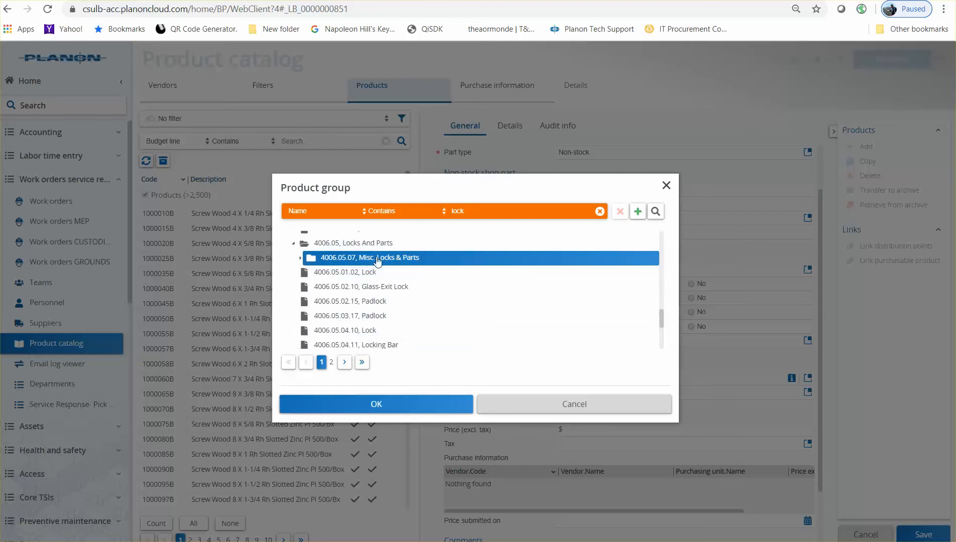
pyautogui.click(387, 290)
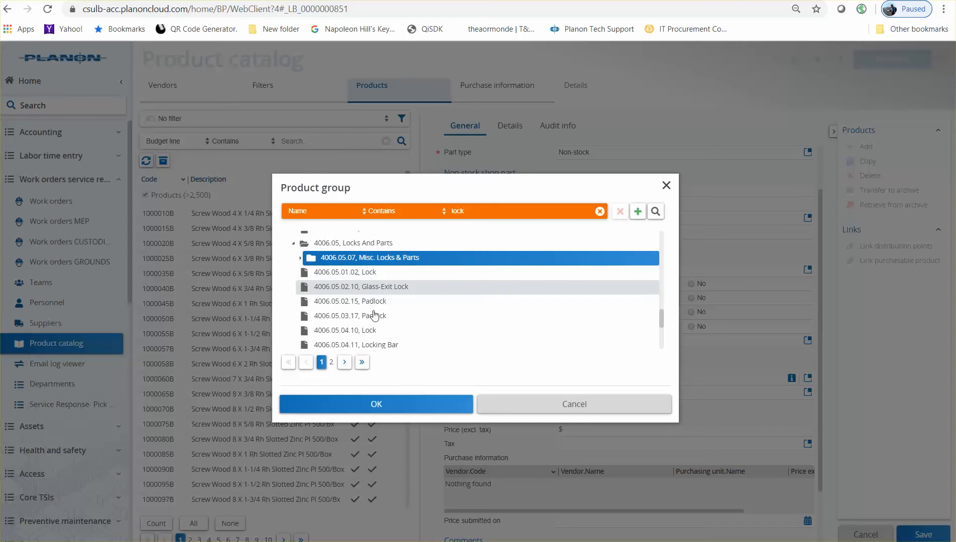
pyautogui.click(387, 402)
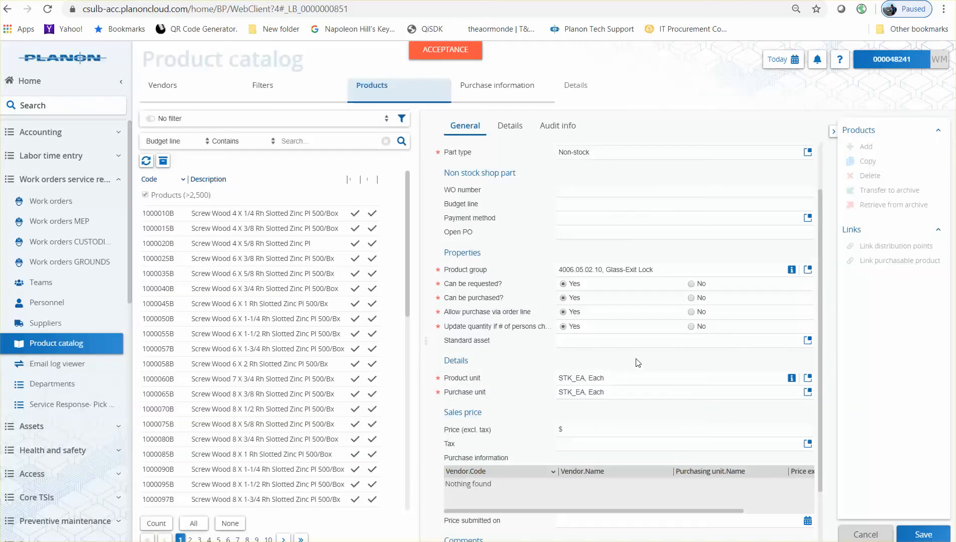
# Step: Set the product's sales price excluding tax to $150.00 and save the product
pyautogui.scroll(-2, 638, 363)
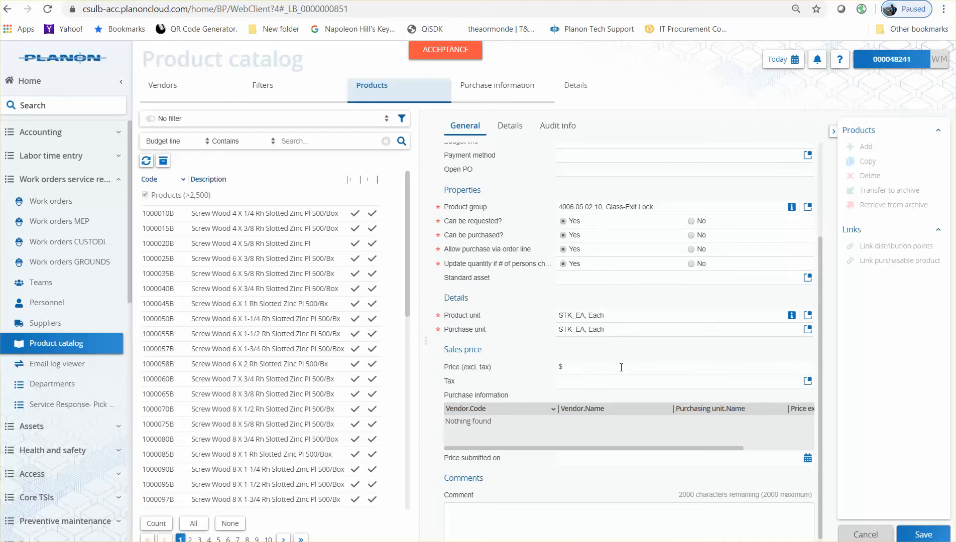
pyautogui.click(621, 367)
pyautogui.write('150')
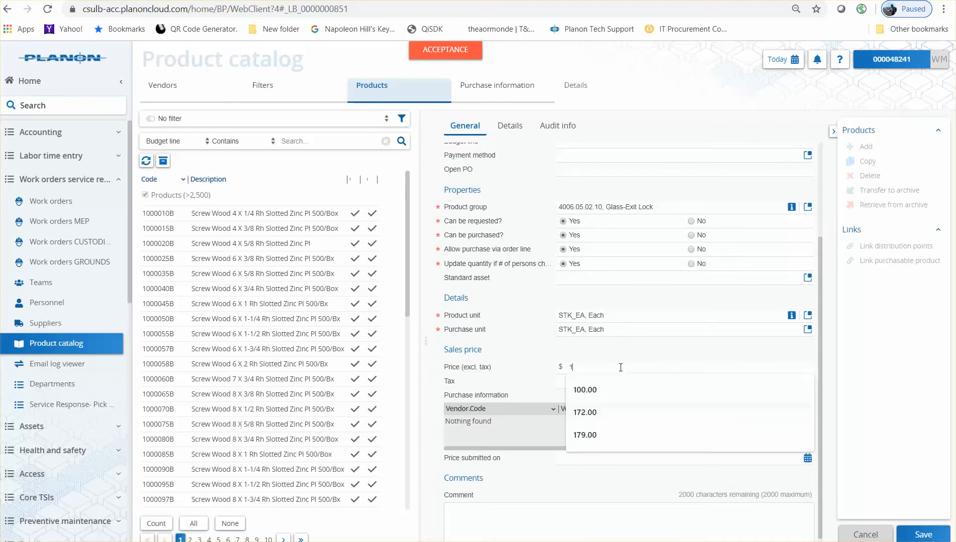
pyautogui.click(632, 346)
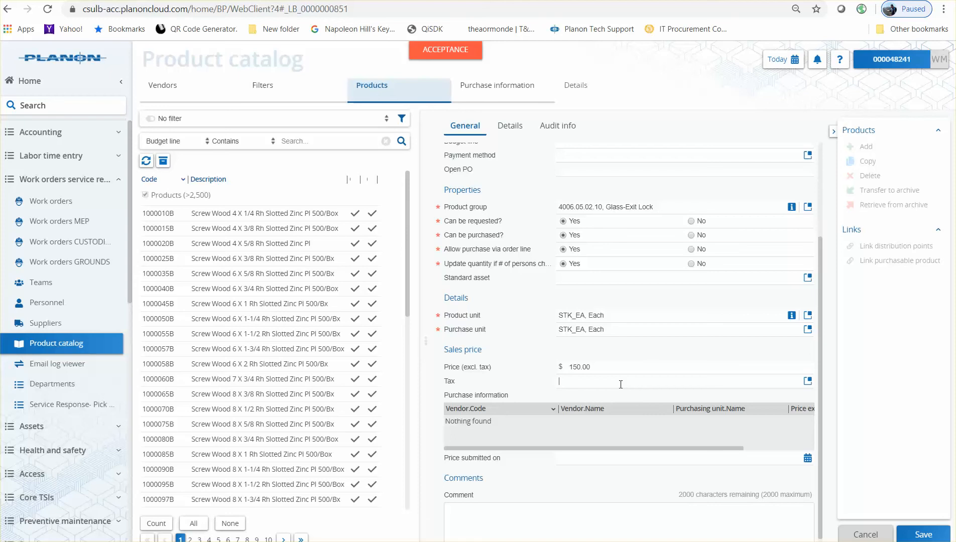
pyautogui.scroll(-1, 621, 384)
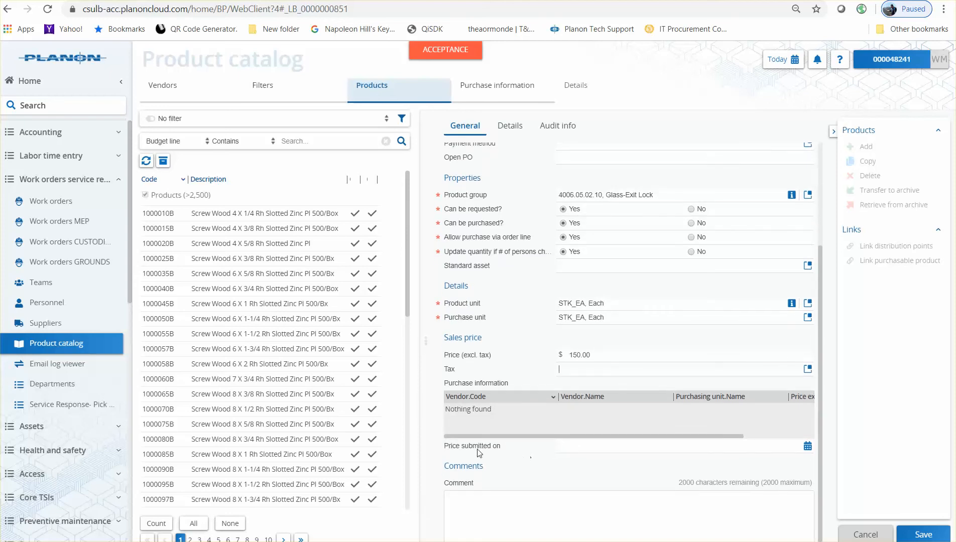
pyautogui.click(617, 370)
pyautogui.scroll(3, 618, 382)
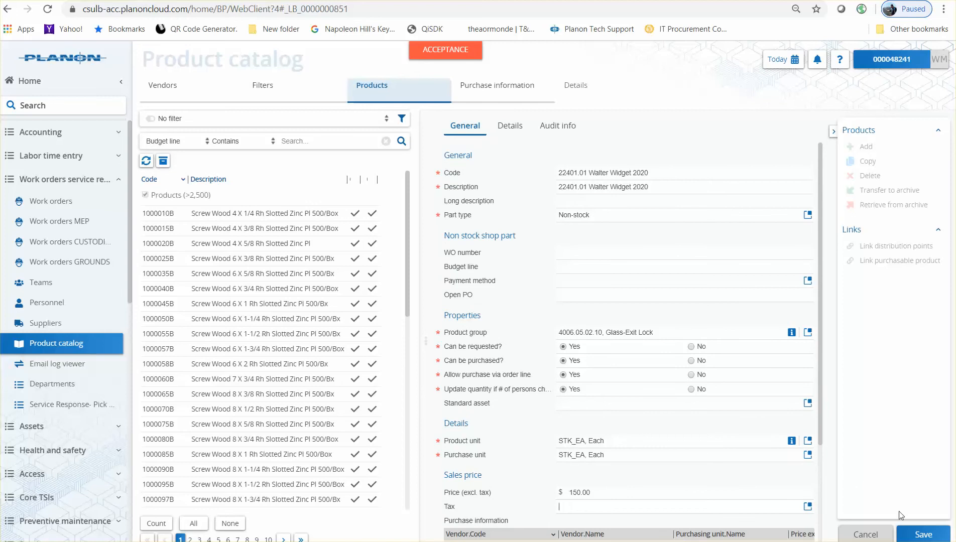
pyautogui.click(922, 535)
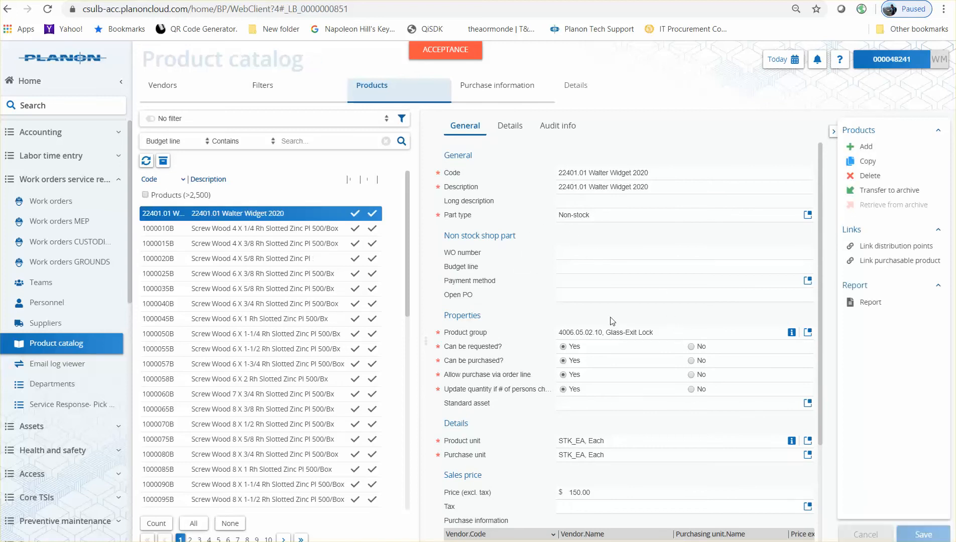
# Step: Add a purchase item for the saved product and set its vendor to 0008, 10-8 Retrofit
pyautogui.moveTo(498, 93)
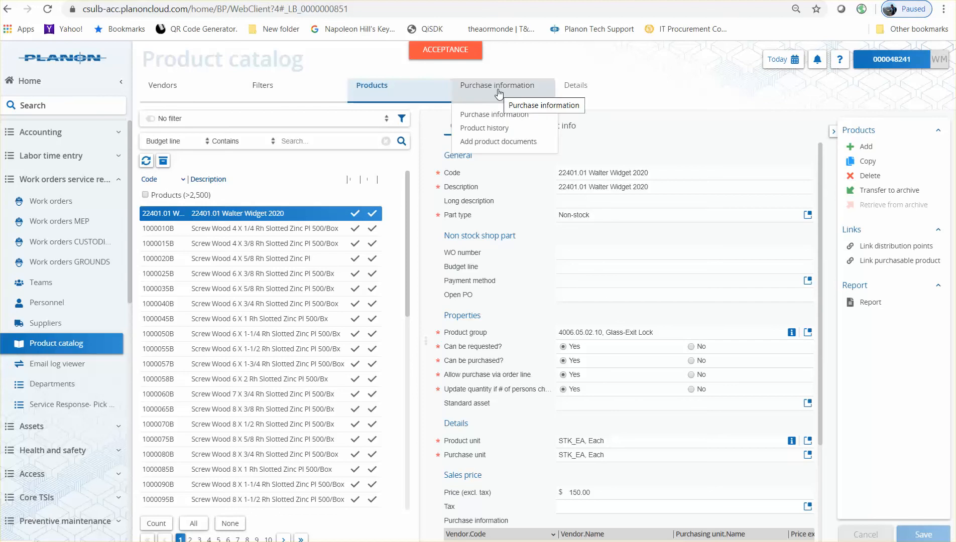
pyautogui.click(495, 114)
pyautogui.click(866, 185)
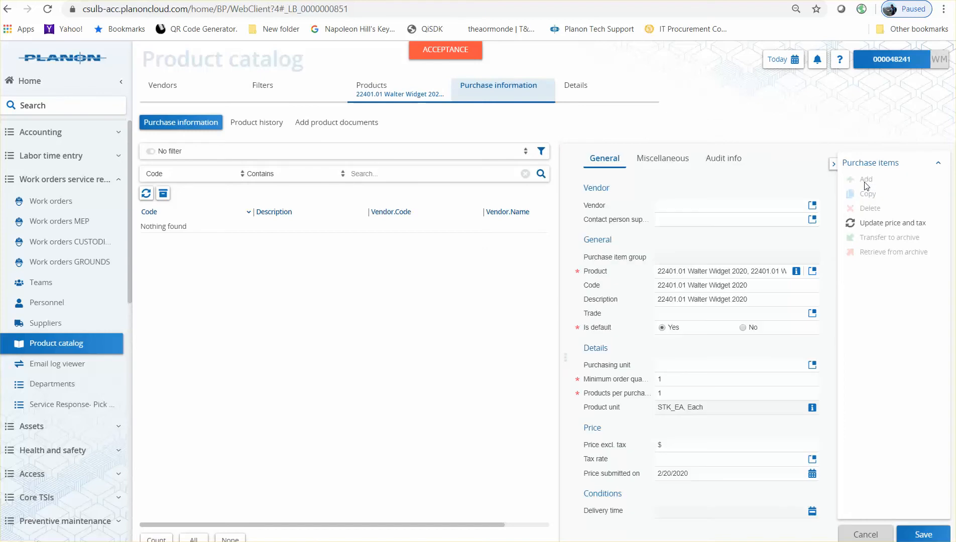
pyautogui.click(812, 204)
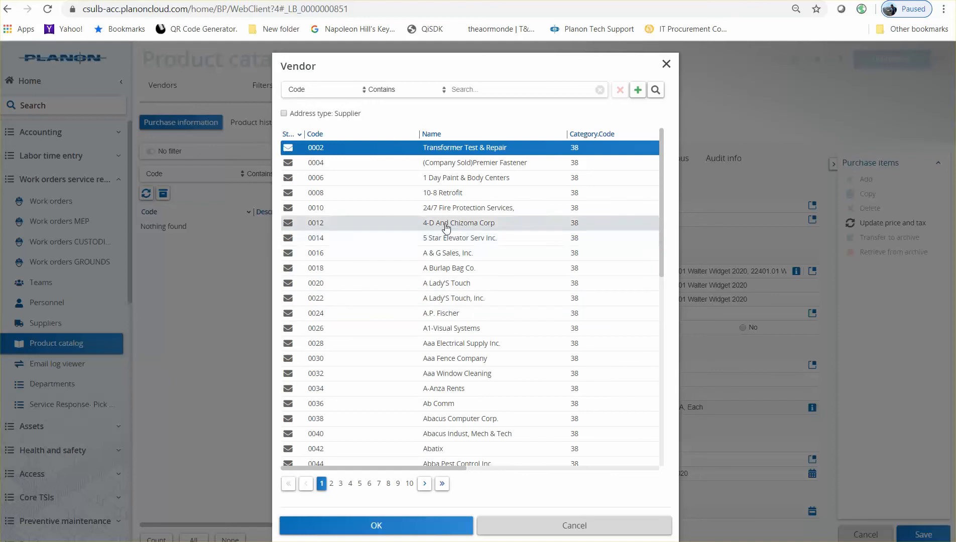
pyautogui.click(458, 201)
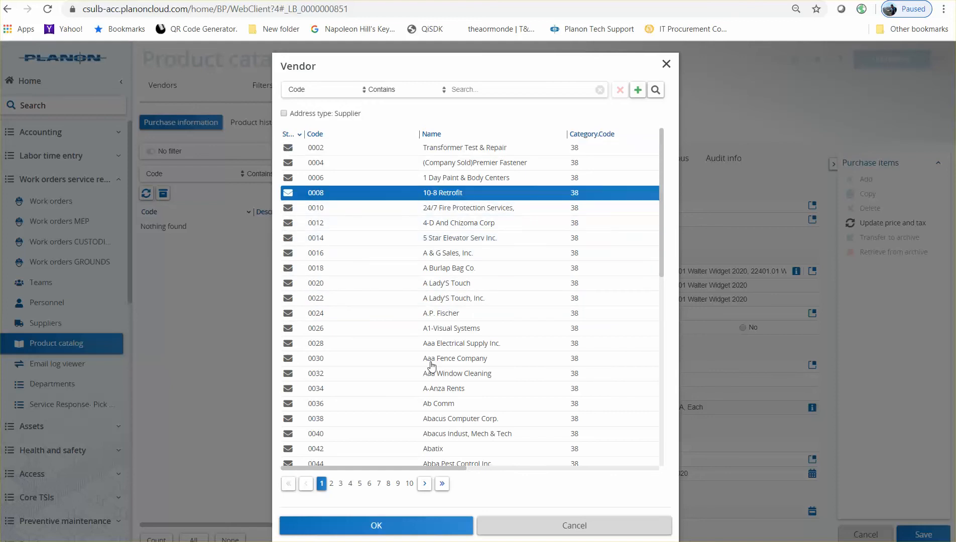
pyautogui.click(420, 525)
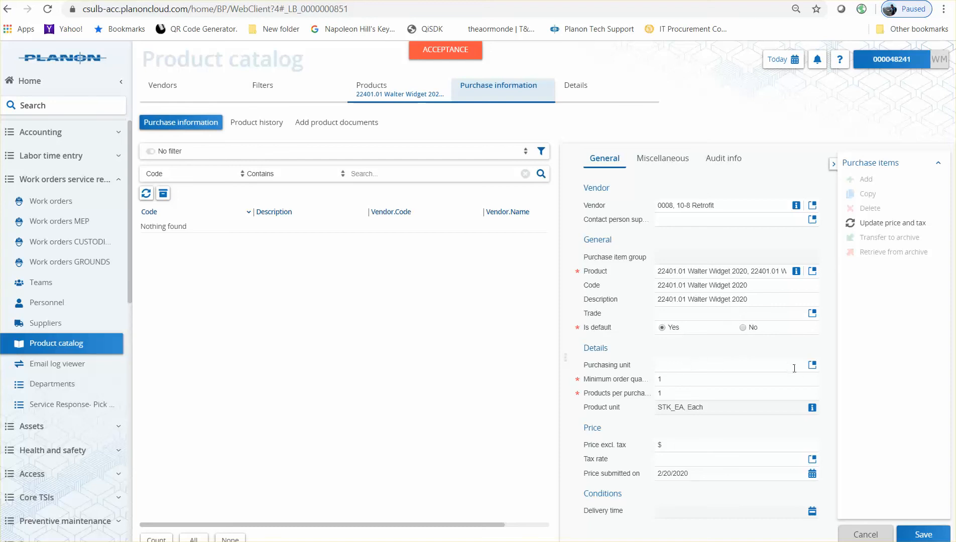
# Step: Set the purchase item's purchasing unit to STK_EA, Each, and its price excluding tax to $150.00, and save it
pyautogui.click(812, 365)
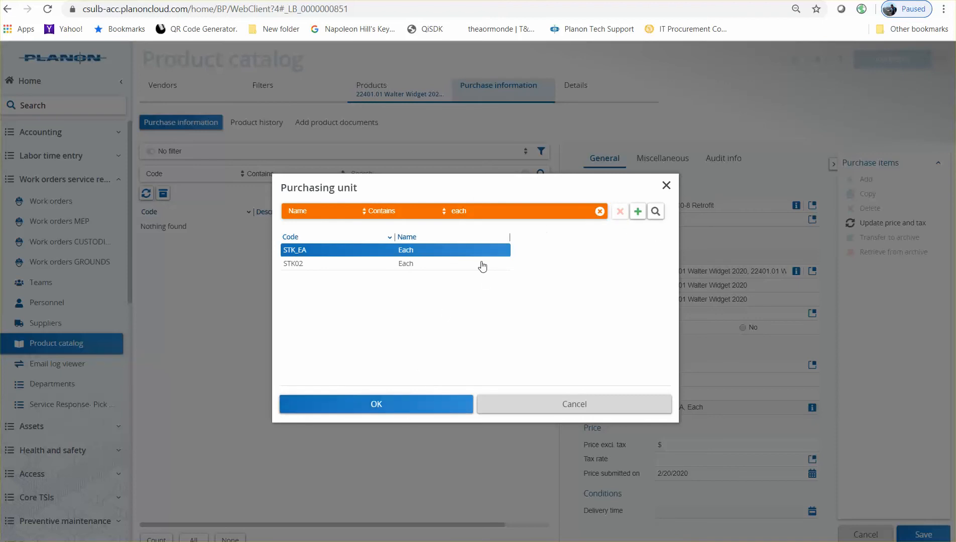
pyautogui.click(389, 408)
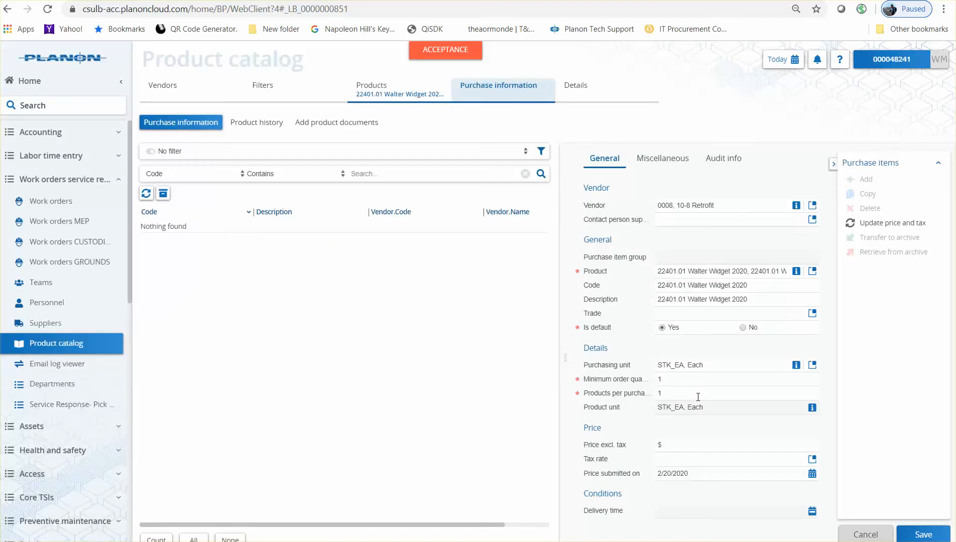
pyautogui.click(698, 445)
pyautogui.write('150.00')
pyautogui.click(913, 531)
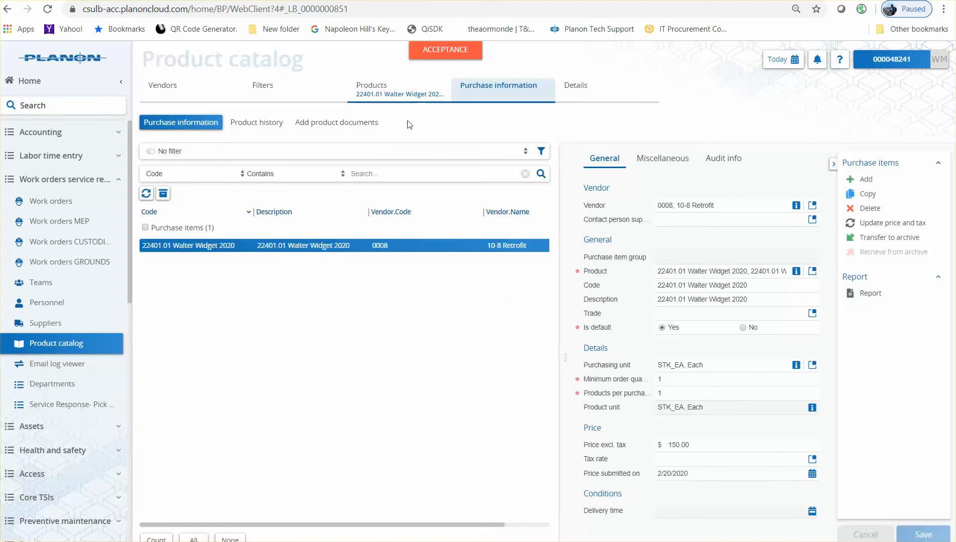
# Step: Check the purchase information listed on the product record and reopen the product's purchase items
pyautogui.click(392, 89)
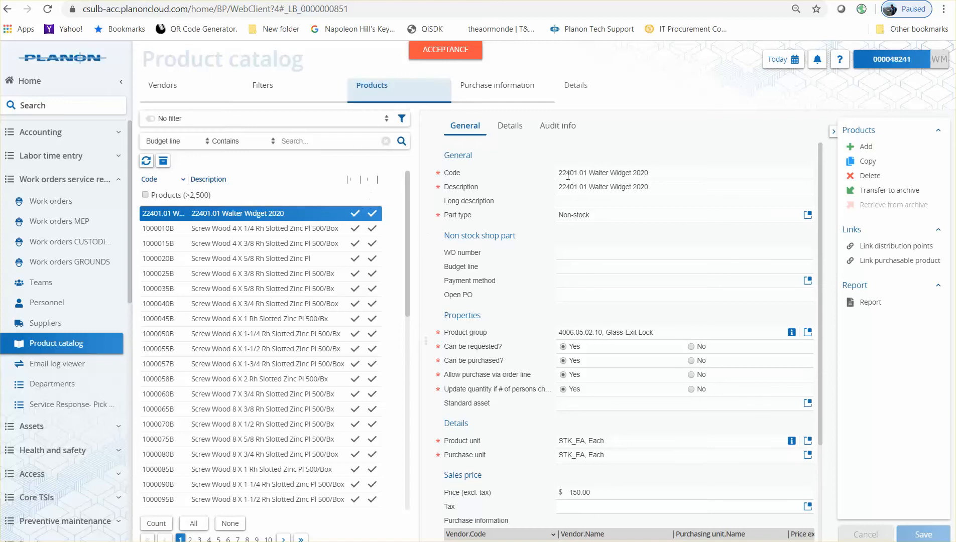
pyautogui.scroll(-1, 608, 332)
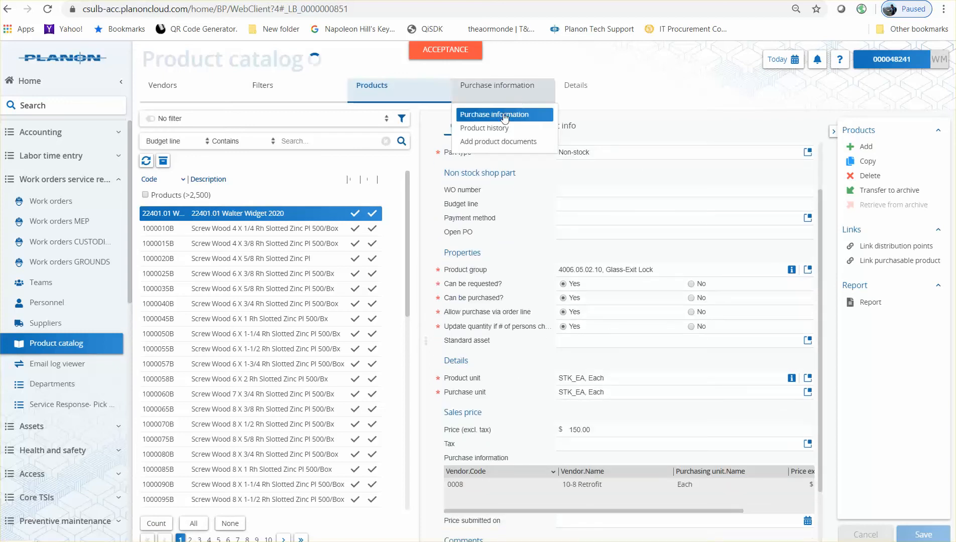
pyautogui.click(505, 116)
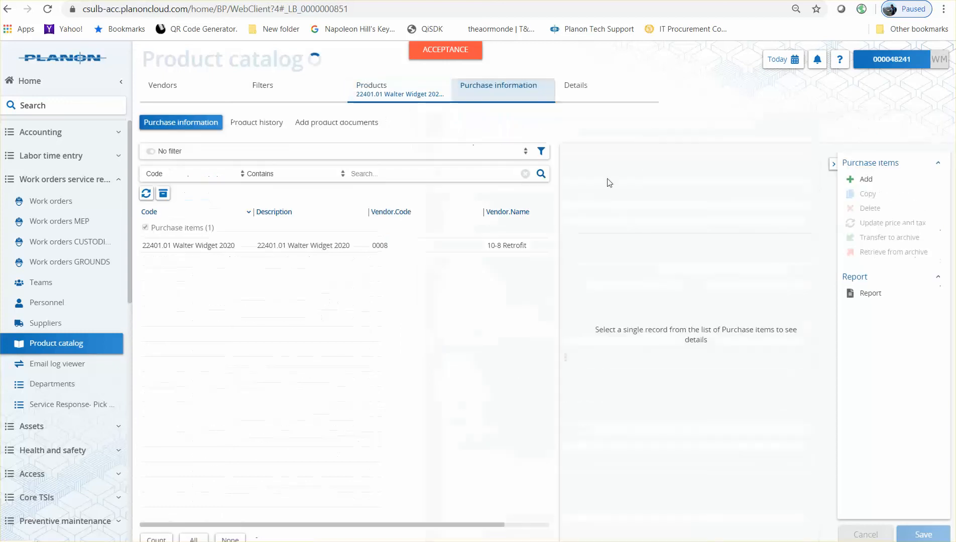
# Step: Return from the product's purchase items to the selected work order and add a requisition line for a new PO
pyautogui.click(445, 247)
pyautogui.click(413, 101)
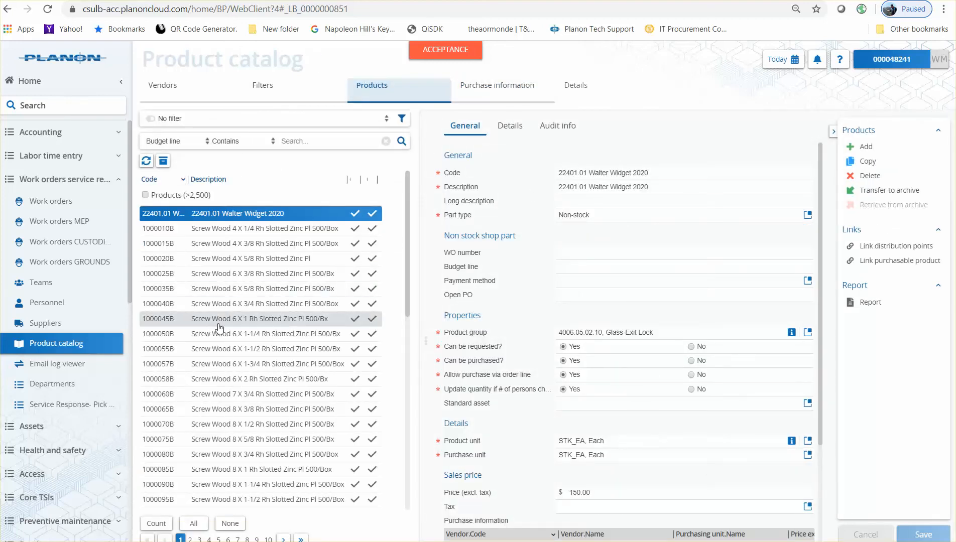
pyautogui.click(81, 208)
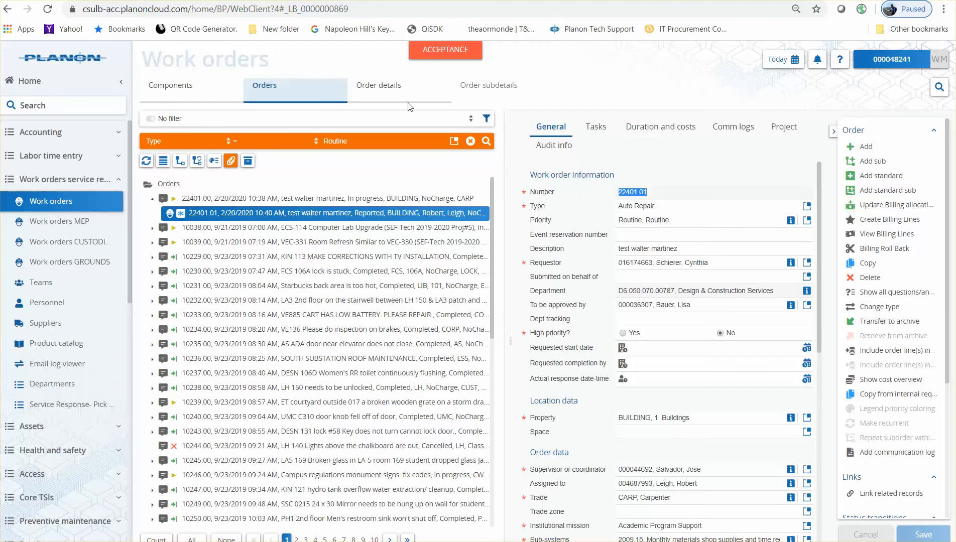
pyautogui.moveTo(389, 100)
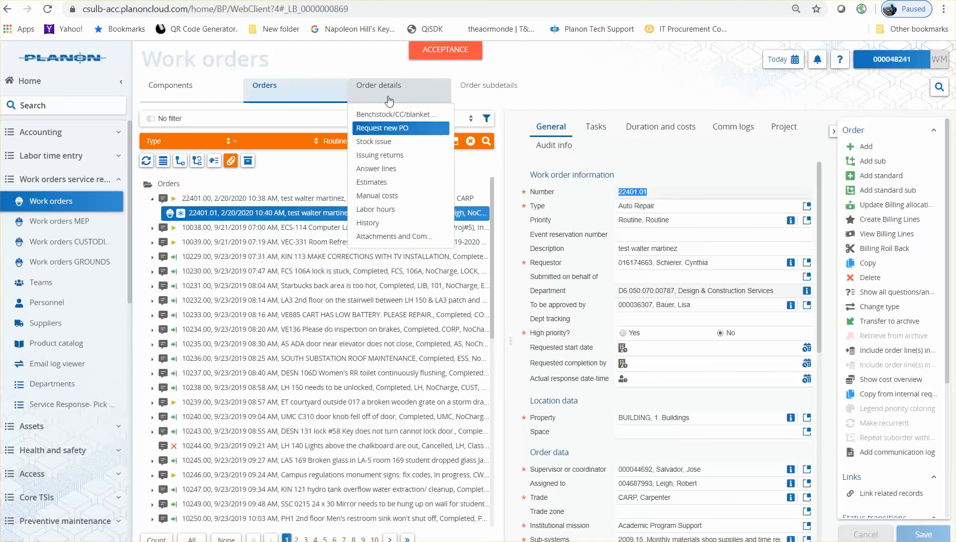
pyautogui.click(386, 130)
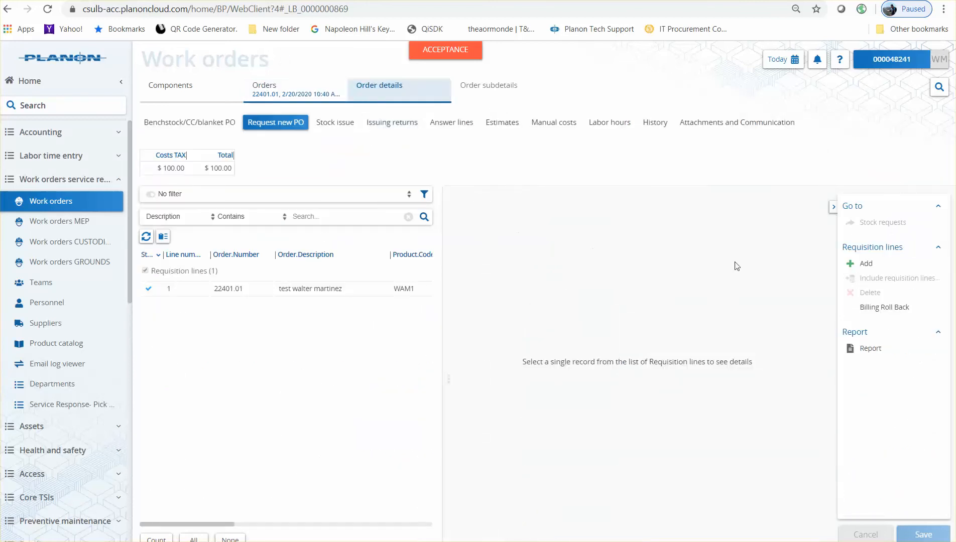
pyautogui.click(857, 265)
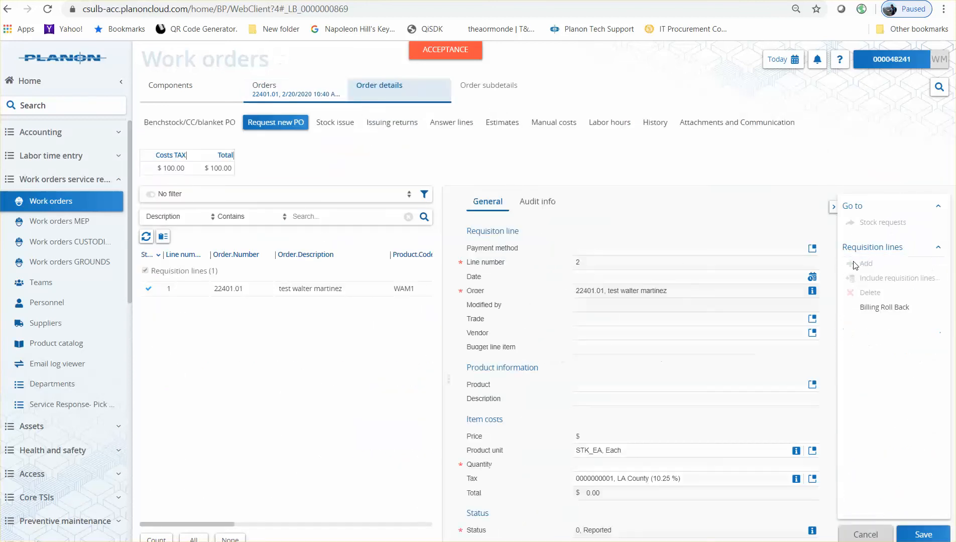
# Step: Set the requisition line's payment method to New PO and its date to 2/20/2020 11:46 AM
pyautogui.click(812, 248)
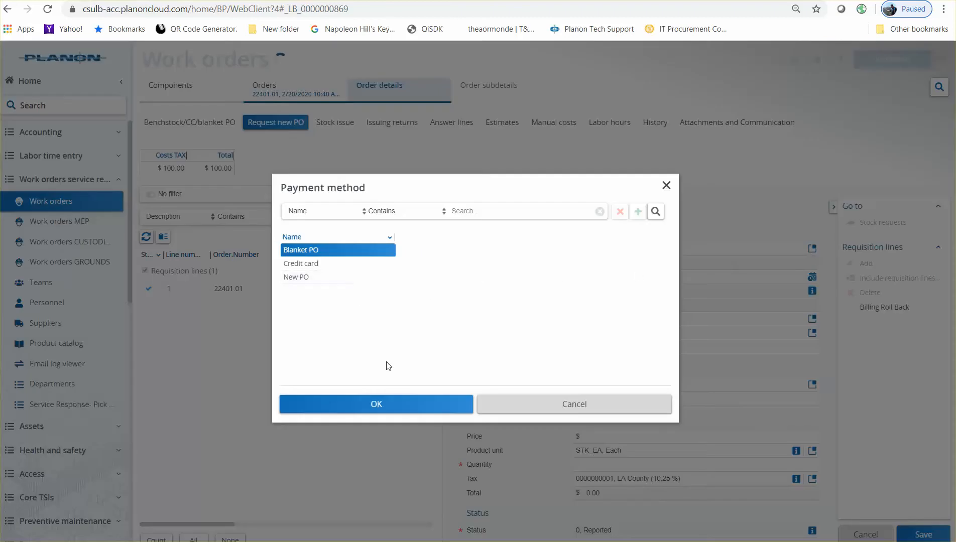
pyautogui.click(359, 278)
pyautogui.click(396, 406)
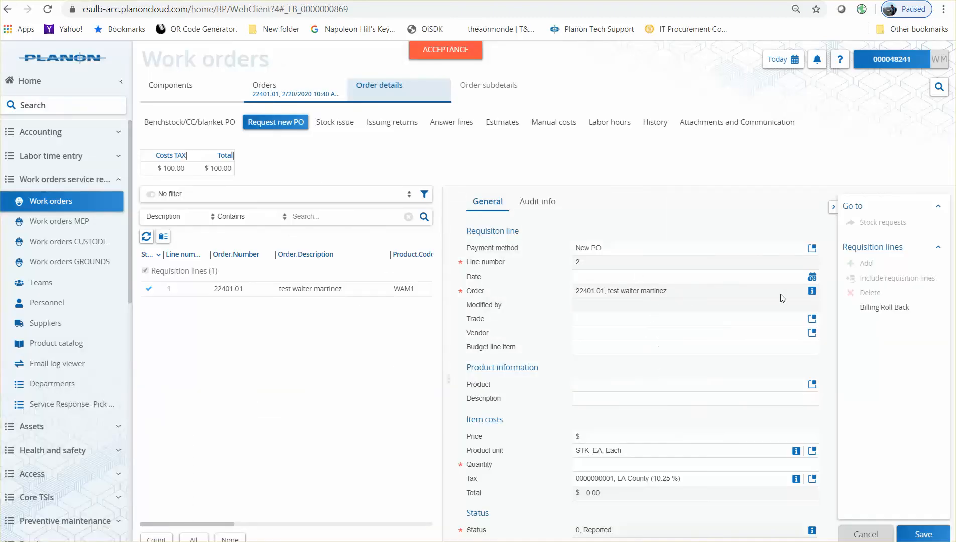
pyautogui.click(812, 277)
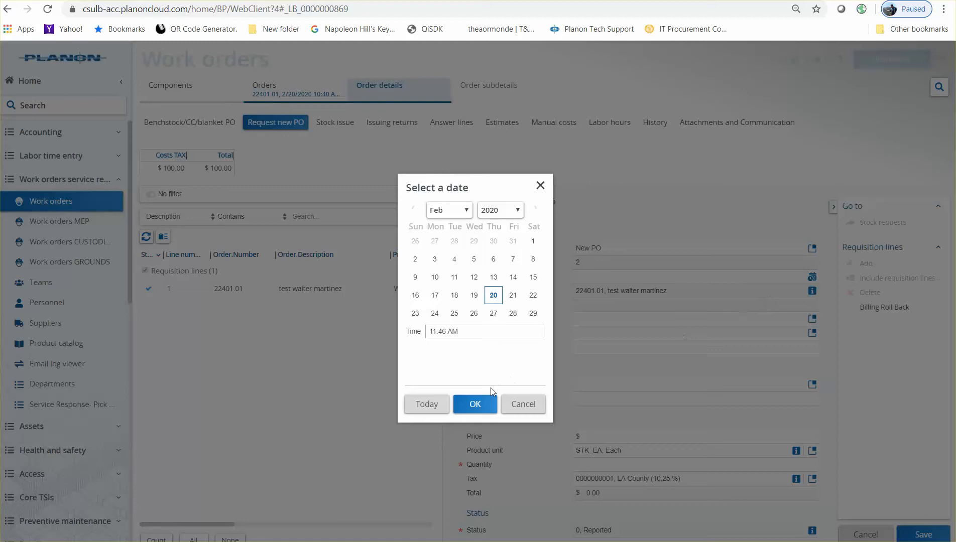
pyautogui.click(475, 403)
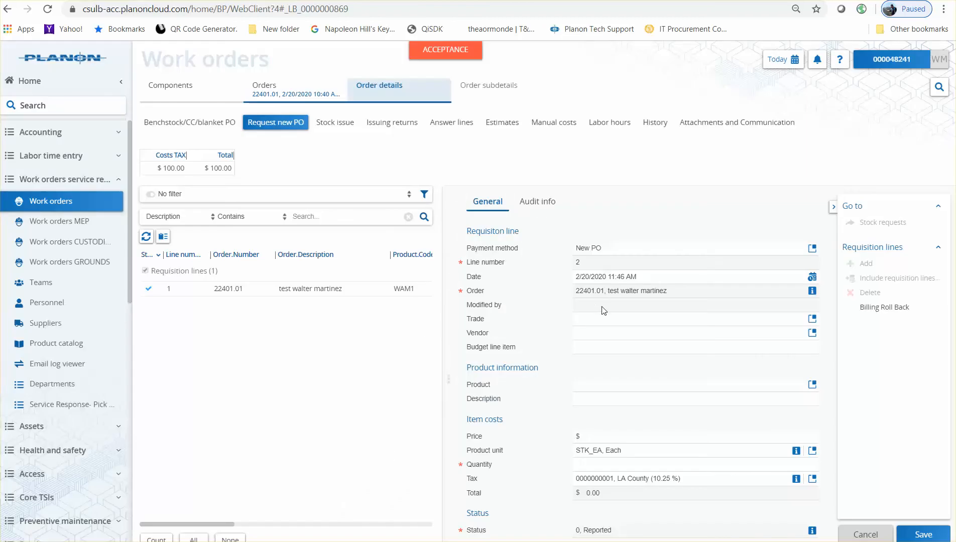
# Step: Set the requisition line's vendor to 0008, 10-8 Retrofit, and its budget line item to IT-8a
pyautogui.click(812, 333)
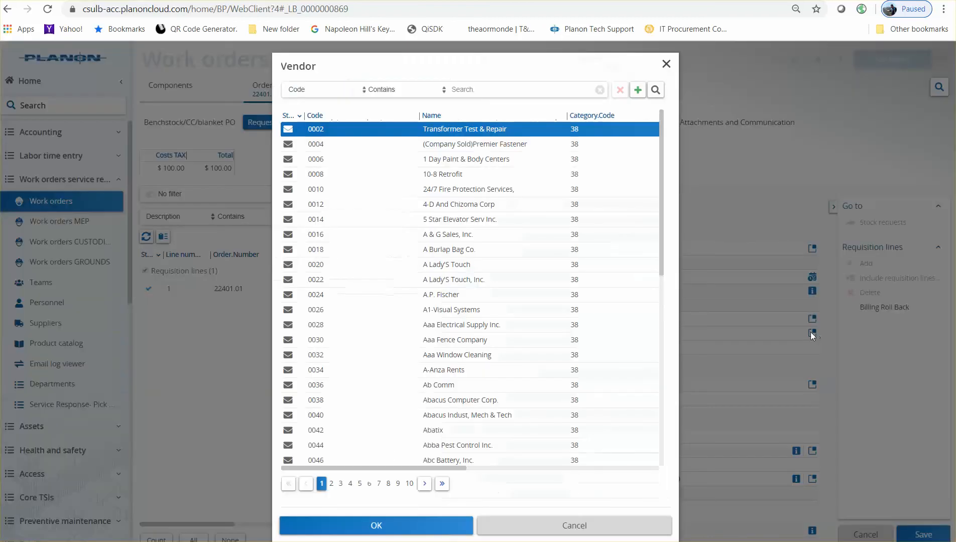
pyautogui.click(508, 175)
pyautogui.click(422, 525)
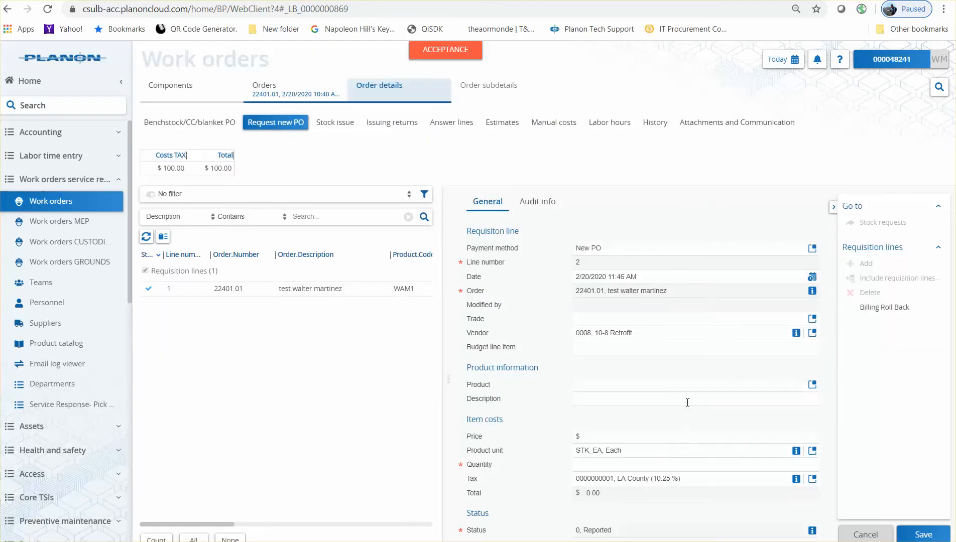
pyautogui.click(642, 349)
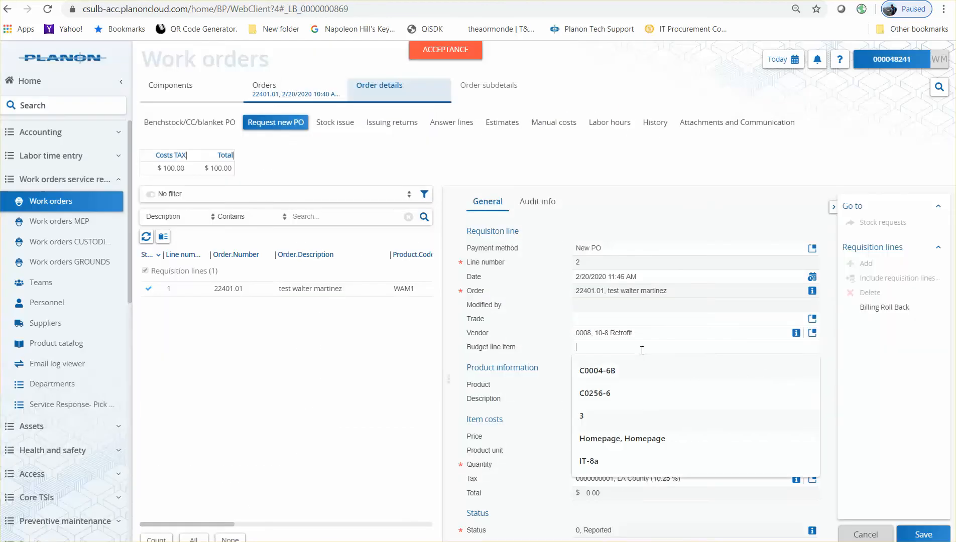
pyautogui.write('IT-')
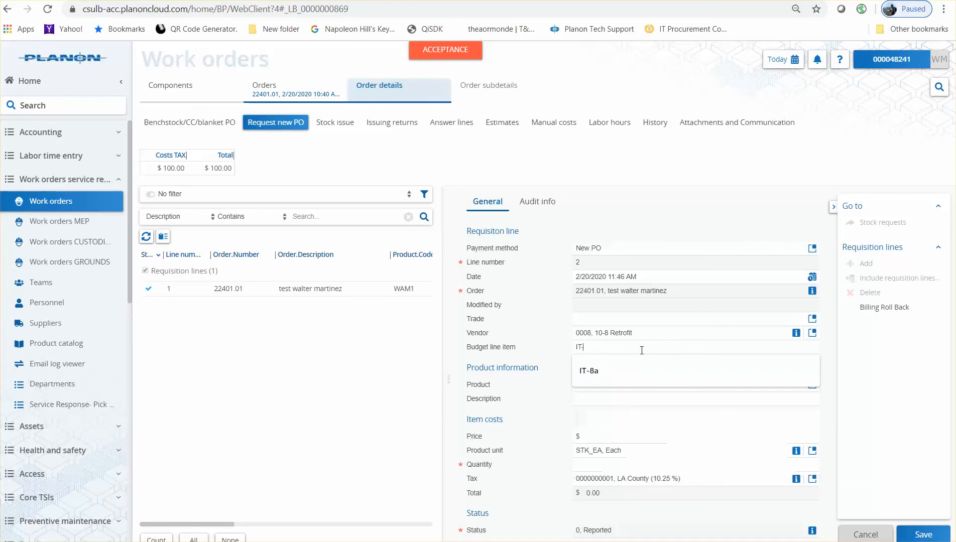
pyautogui.write('8a')
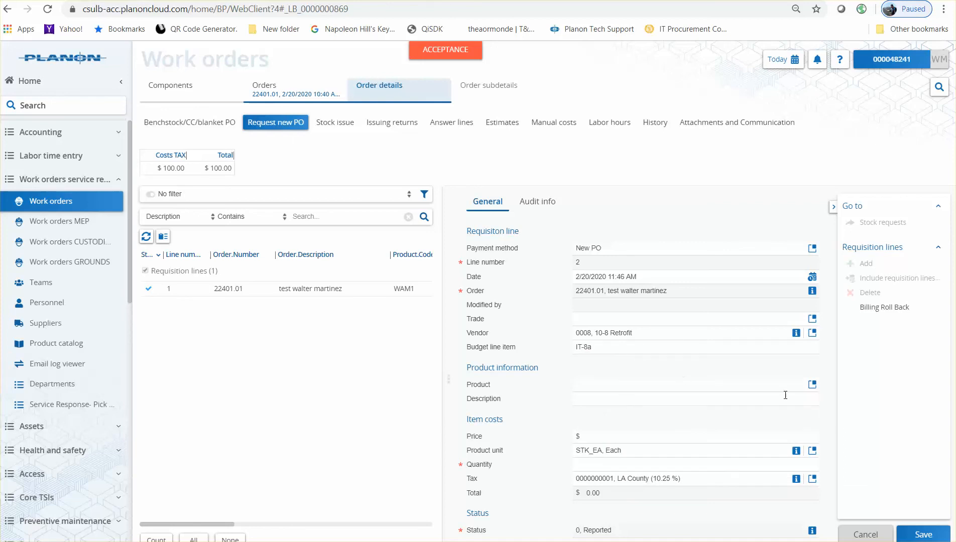
# Step: Search the products by the work order number and assign the Widget 2020 product to the requisition line
pyautogui.click(813, 385)
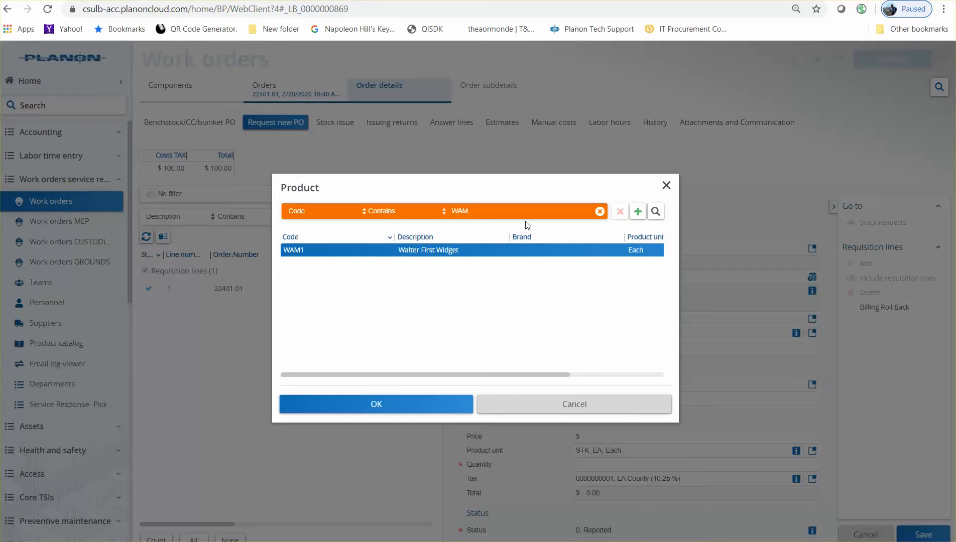
pyautogui.write('22401.01')
pyautogui.click(656, 212)
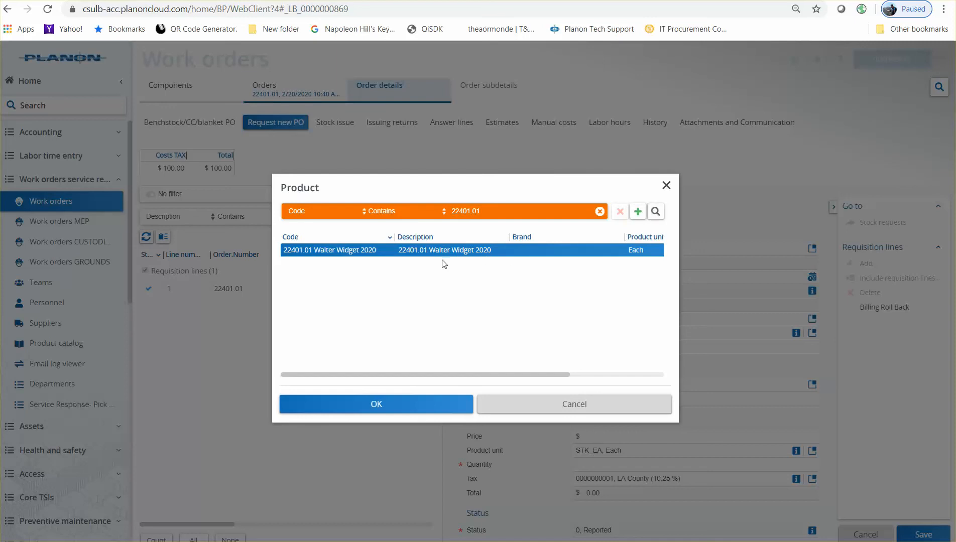
pyautogui.click(418, 406)
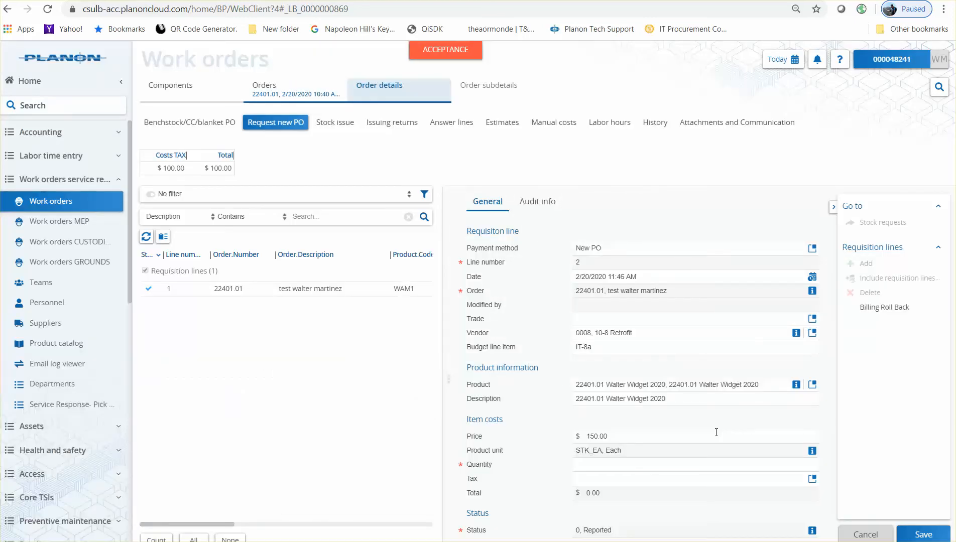
# Step: Set the requisition line's quantity to 1, save it, and change its status to Accepted
pyautogui.click(761, 463)
pyautogui.write('1')
pyautogui.click(713, 477)
pyautogui.click(918, 536)
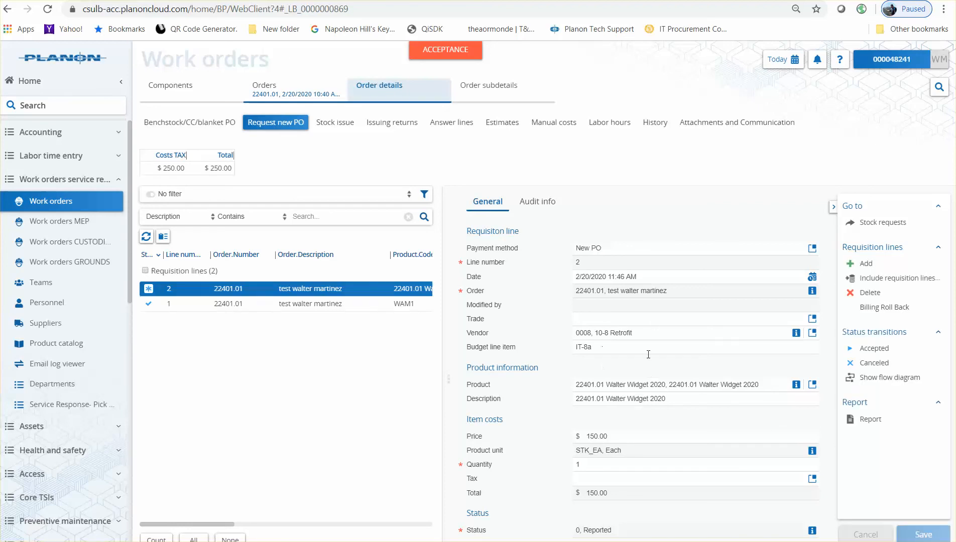
pyautogui.click(868, 350)
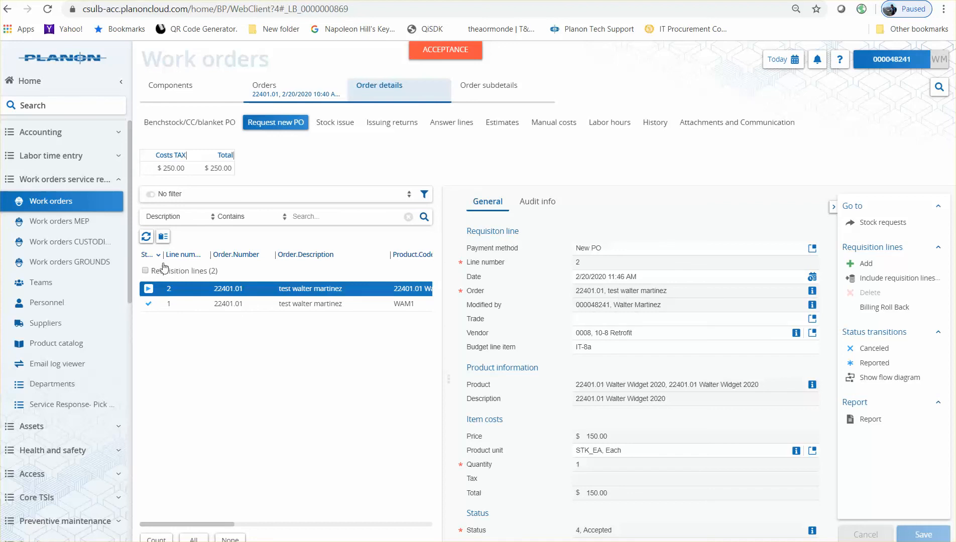
# Step: Go to the purchase suggestions in Purchase management and refresh the list
pyautogui.moveTo(129, 229); pyautogui.dragTo(136, 316)
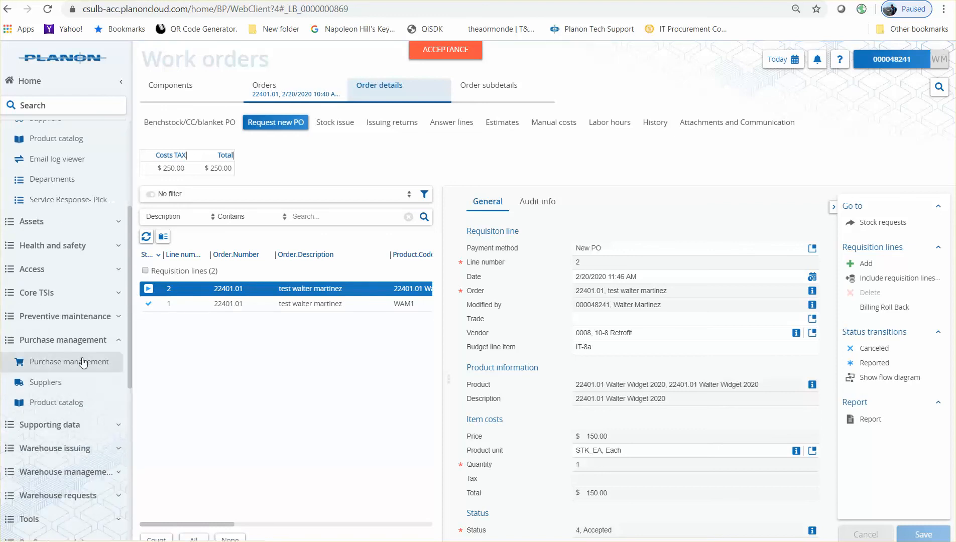
pyautogui.click(83, 363)
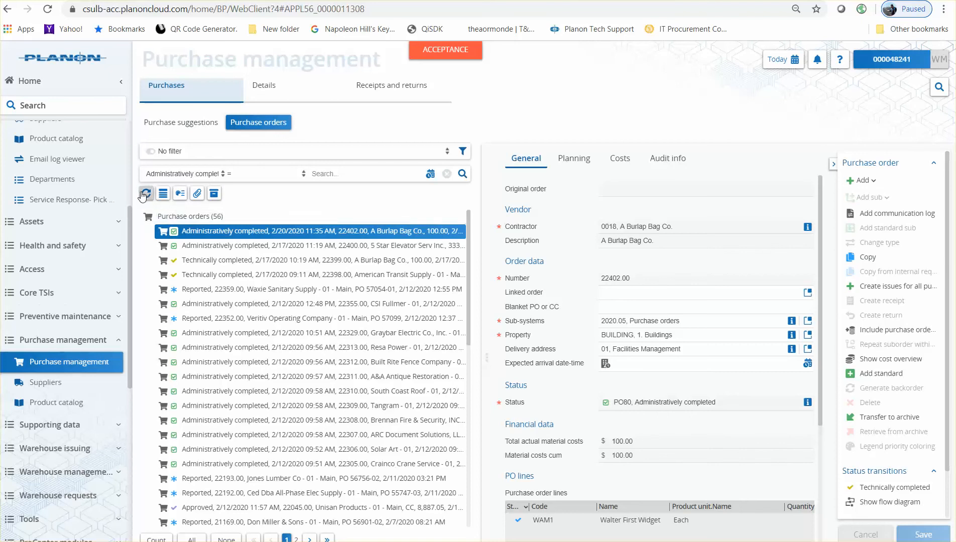
pyautogui.scroll(-1, 214, 262)
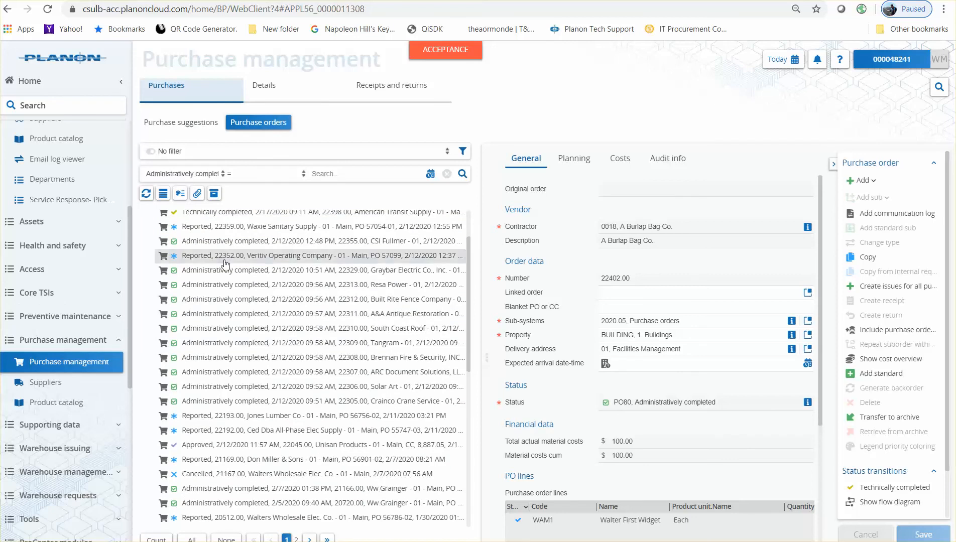
pyautogui.scroll(1, 215, 262)
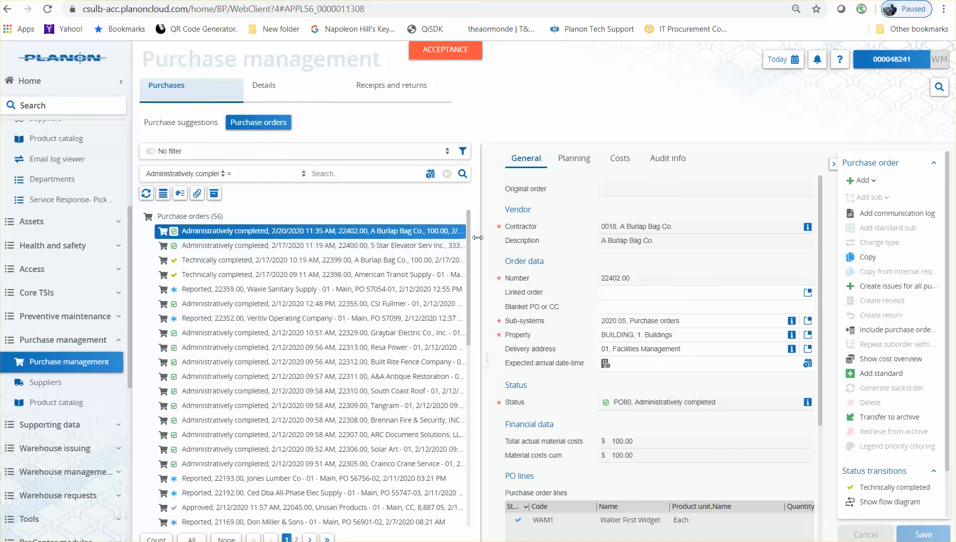
pyautogui.moveTo(481, 239); pyautogui.dragTo(592, 260)
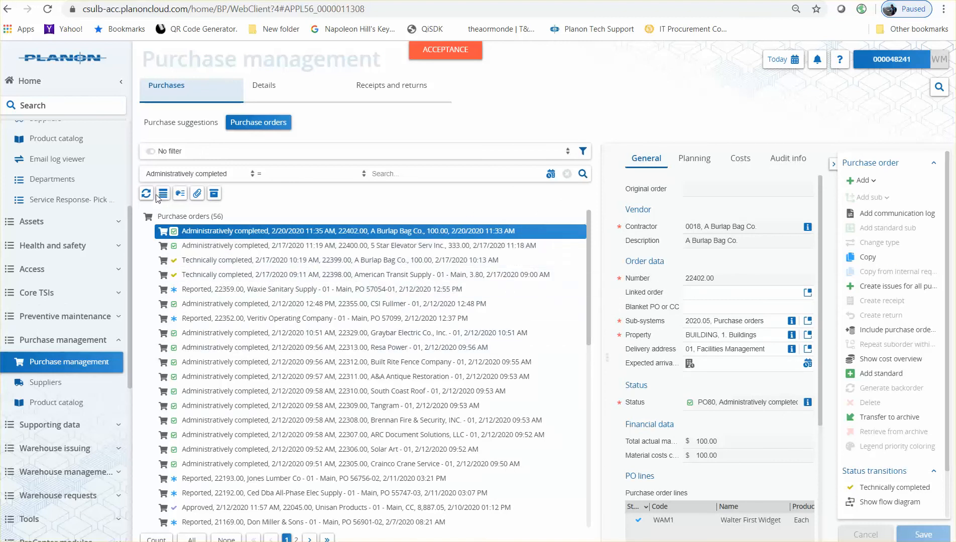
pyautogui.click(177, 124)
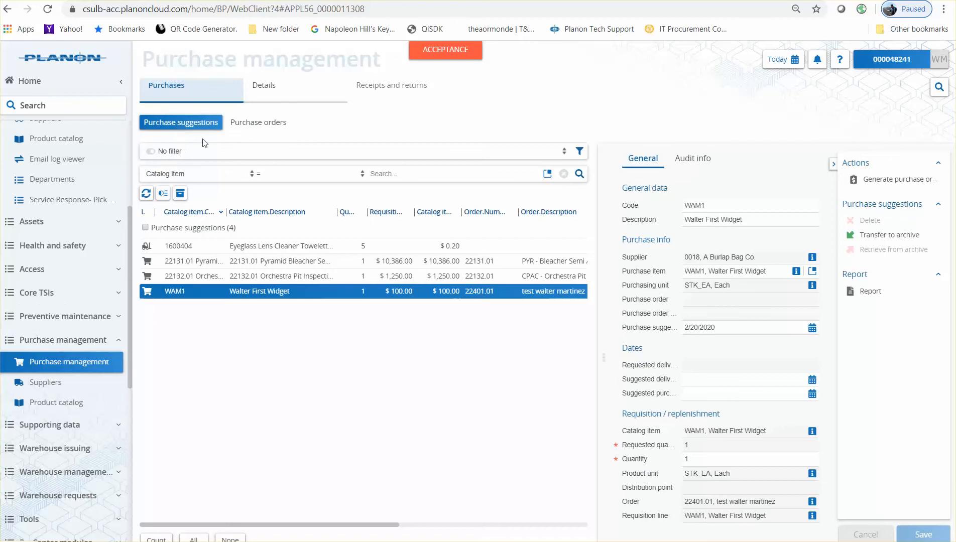
pyautogui.click(146, 196)
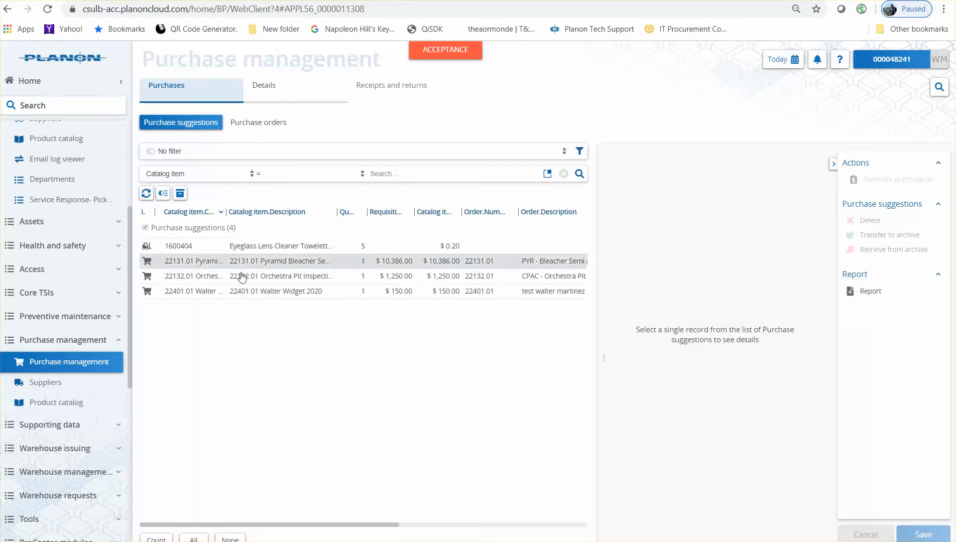
# Step: Select the Widget 2020 purchase suggestion and review the details of its linked purchase item without changing them
pyautogui.click(297, 293)
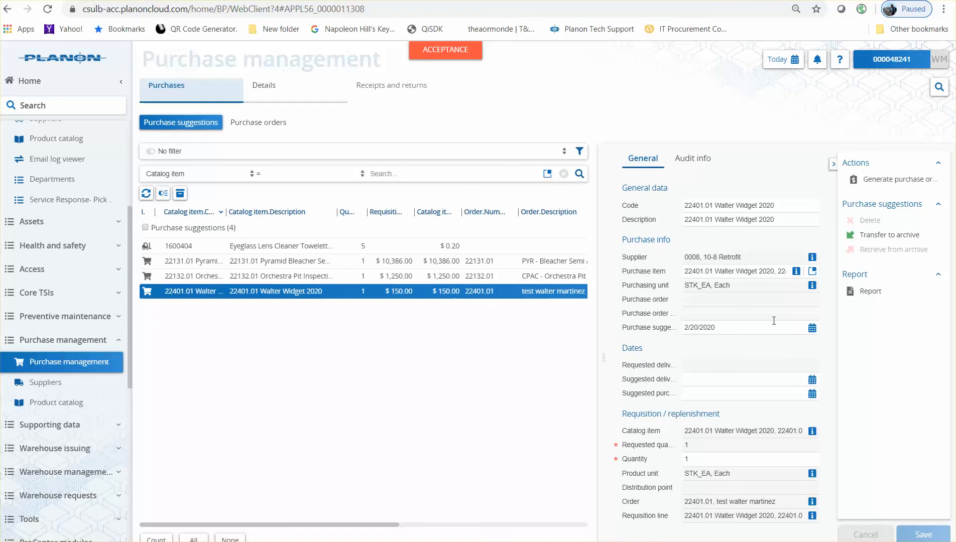
pyautogui.click(812, 271)
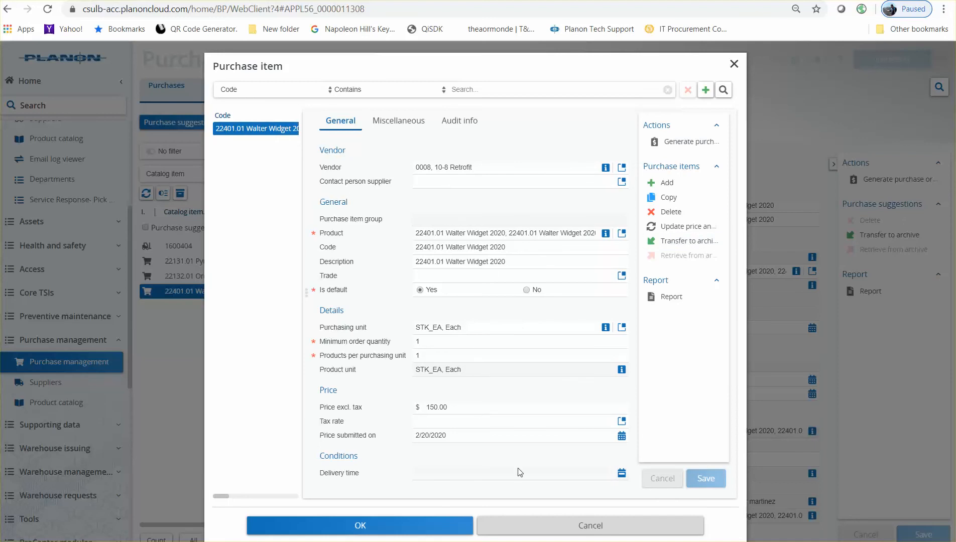
pyautogui.click(560, 525)
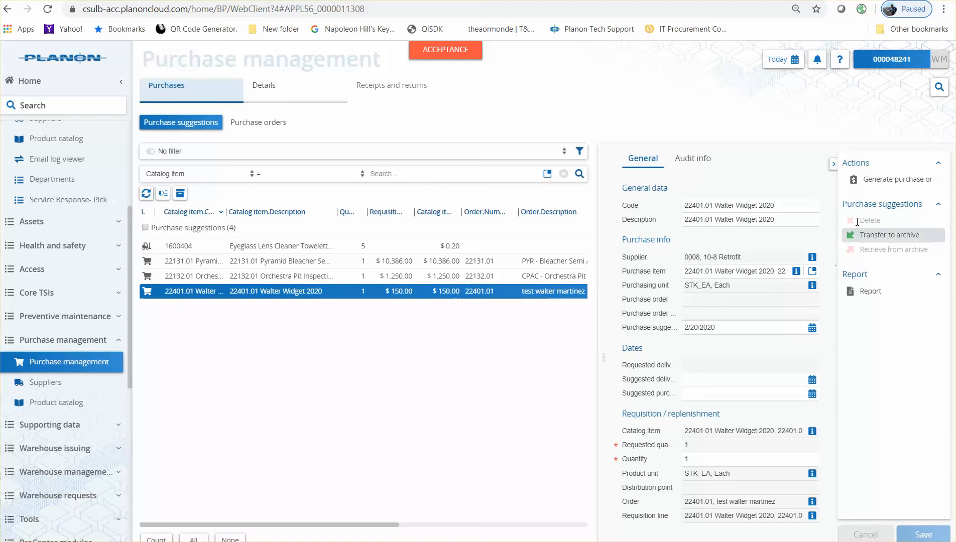
# Step: Generate a purchase order from the selected suggestion and refresh the purchase suggestions list
pyautogui.click(879, 184)
pyautogui.click(429, 409)
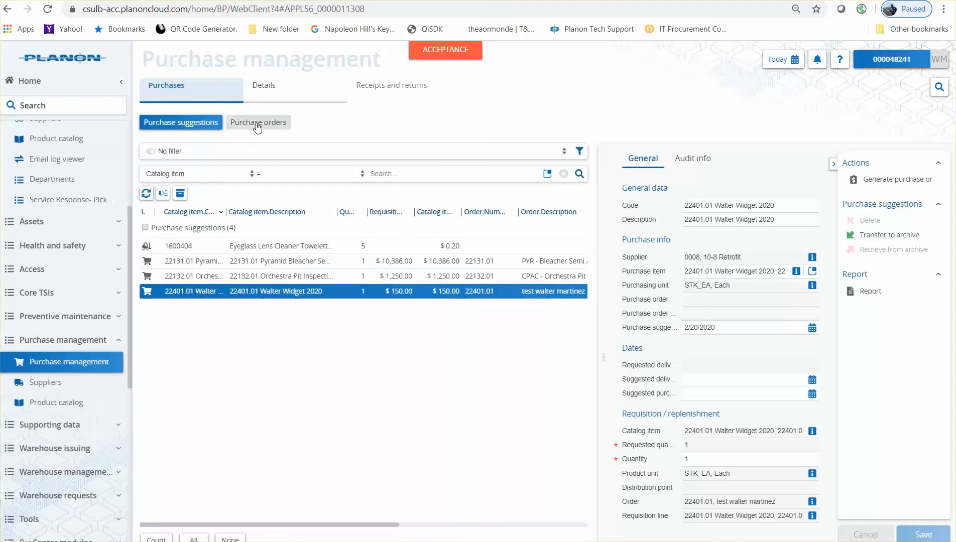
pyautogui.click(146, 193)
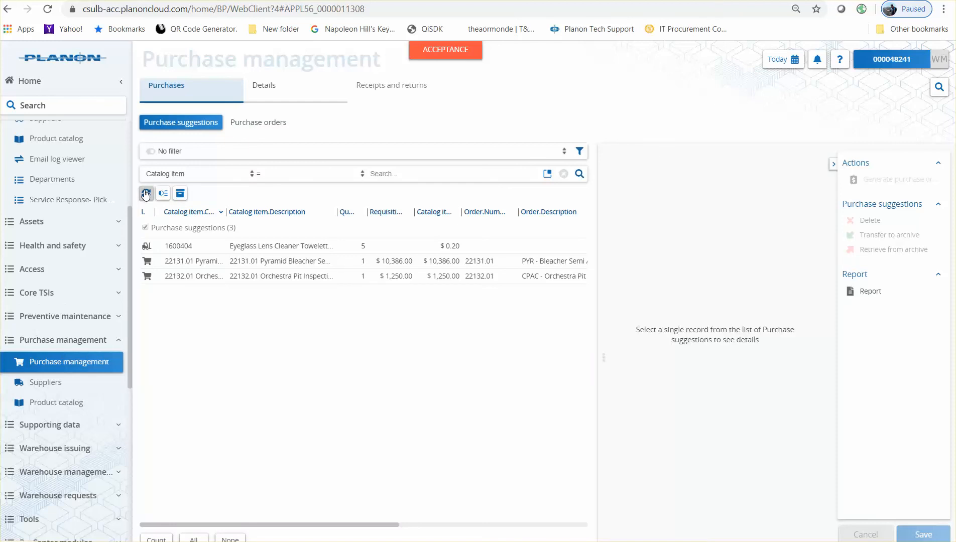
# Step: Open the newly generated 10-8 Retrofit purchase order and try to change its status to Approved
pyautogui.click(248, 123)
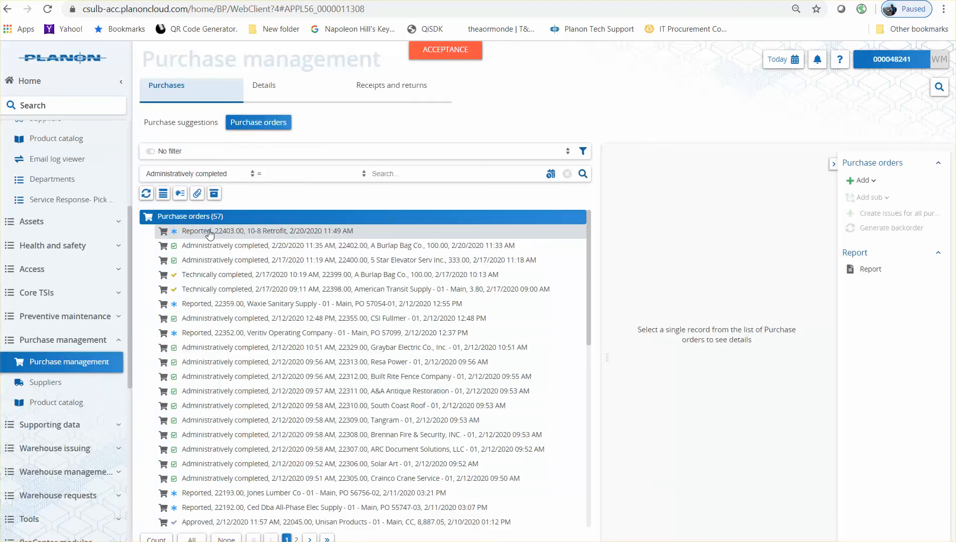
pyautogui.click(210, 232)
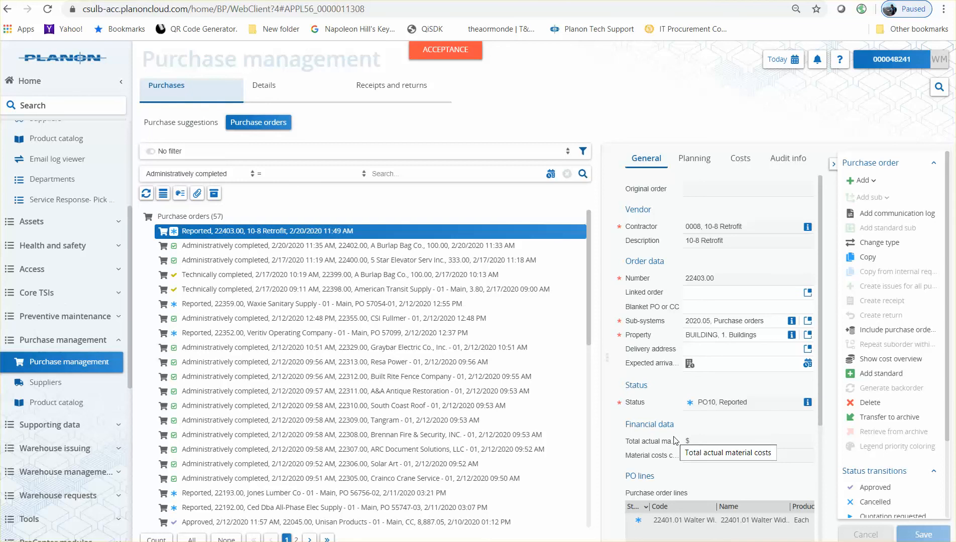
pyautogui.click(883, 488)
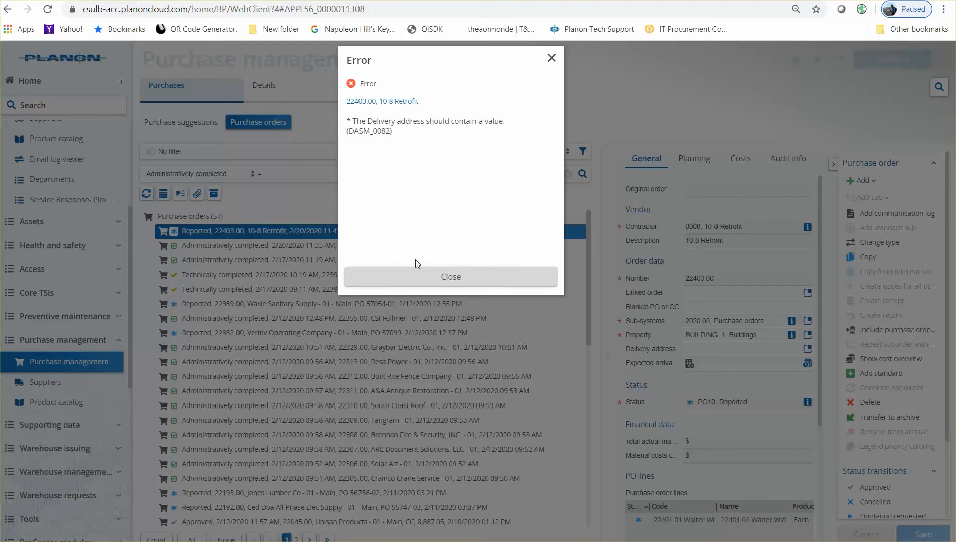
pyautogui.click(435, 276)
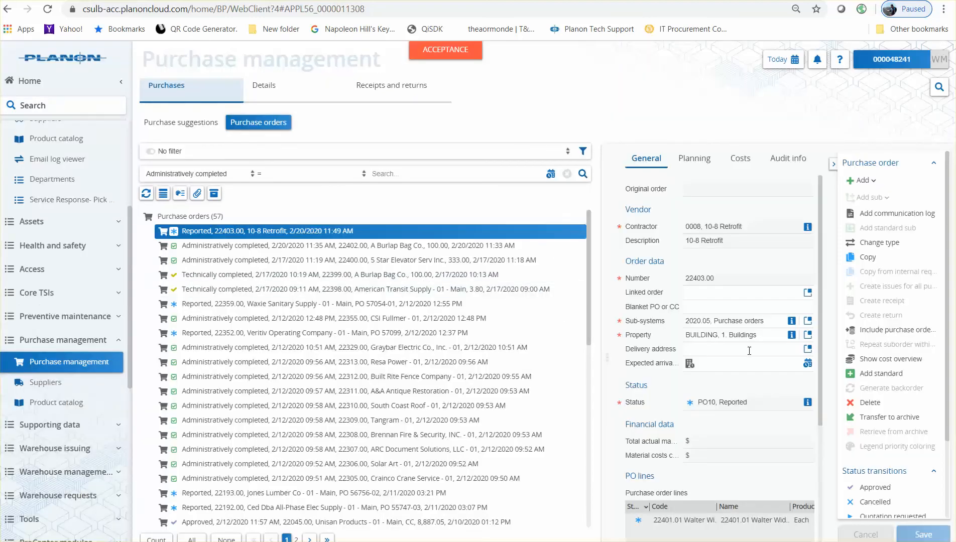
# Step: Set the 10-8 Retrofit purchase order's delivery address to 01, Facilities Management, save it, and change its status to Approved
pyautogui.click(808, 349)
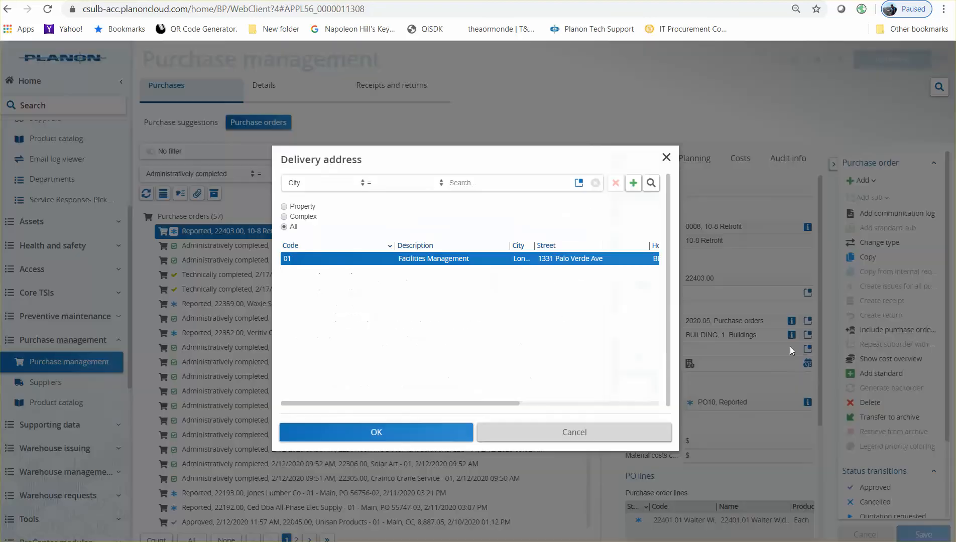
pyautogui.click(393, 432)
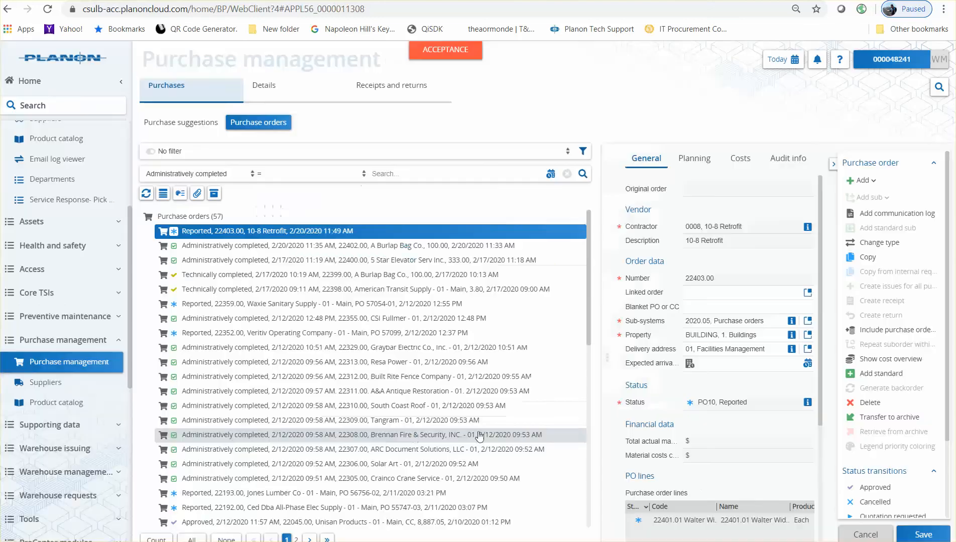
pyautogui.click(927, 533)
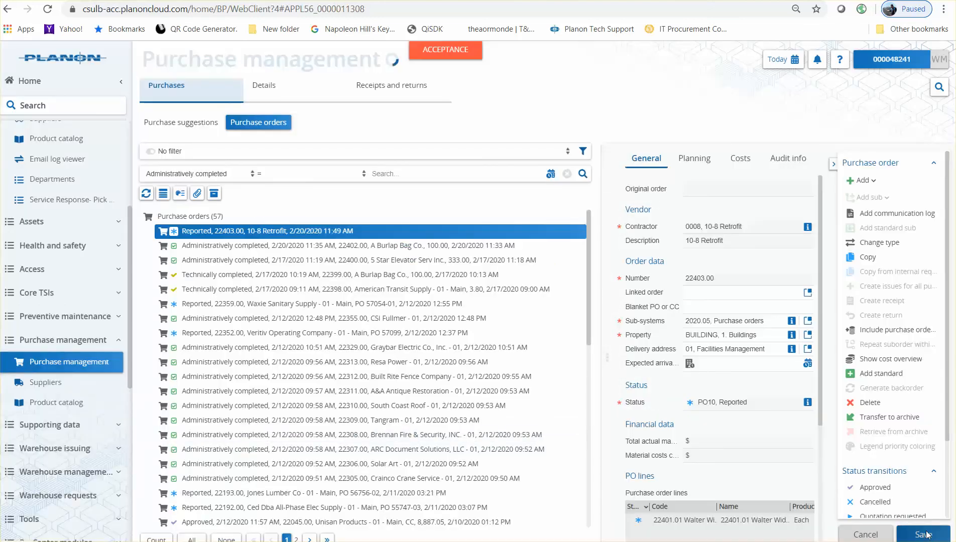
pyautogui.click(879, 490)
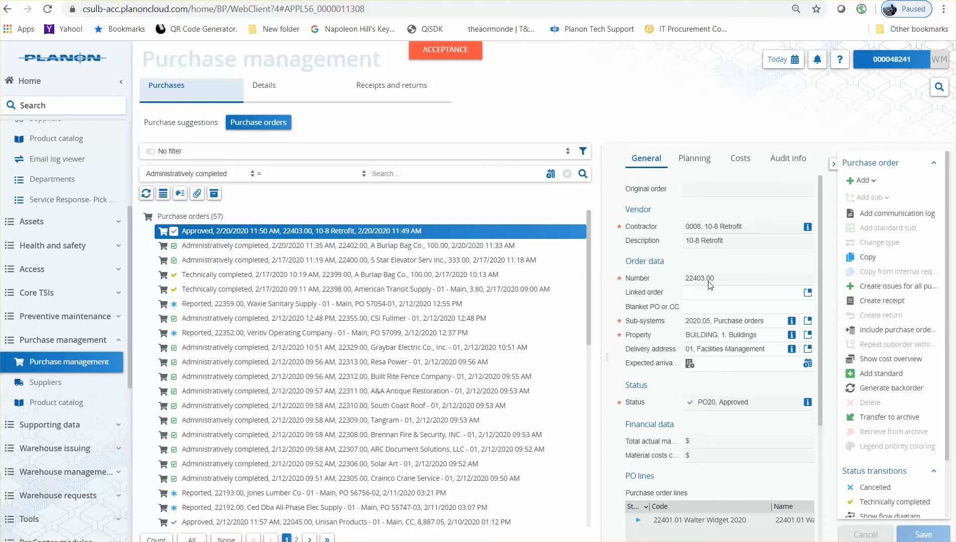
# Step: Create a receipt for the approved 10-8 Retrofit purchase order with a receiving quantity of 1 for the Widget 2020 line
pyautogui.click(883, 301)
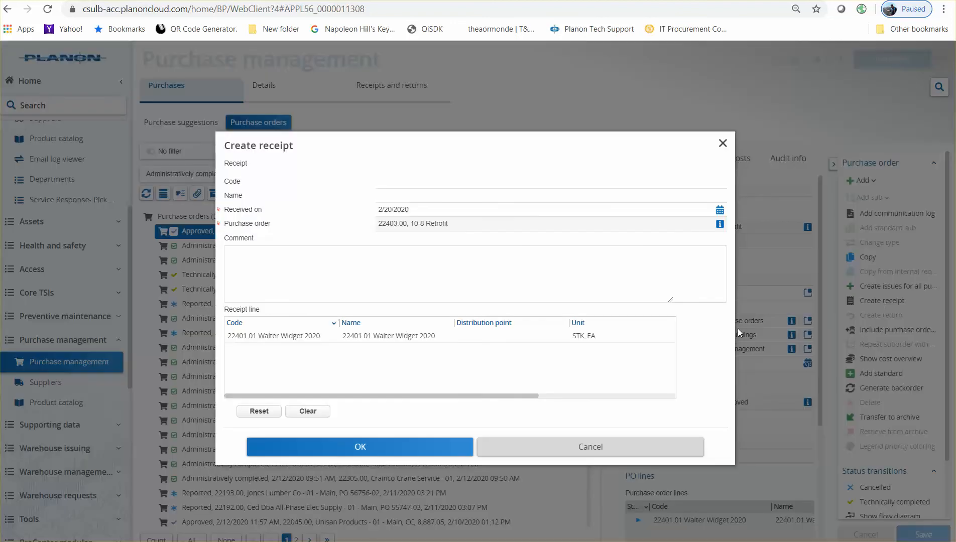
pyautogui.click(621, 397)
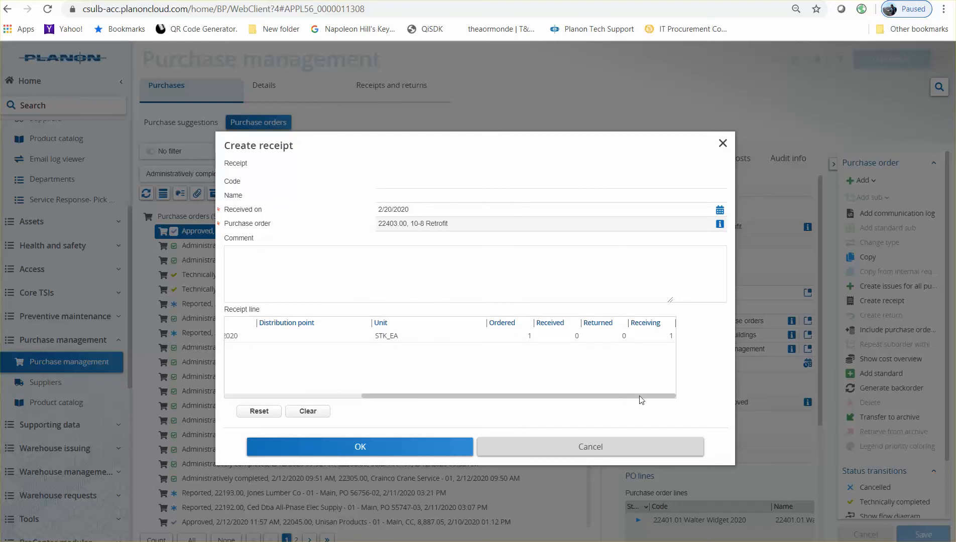
pyautogui.click(669, 336)
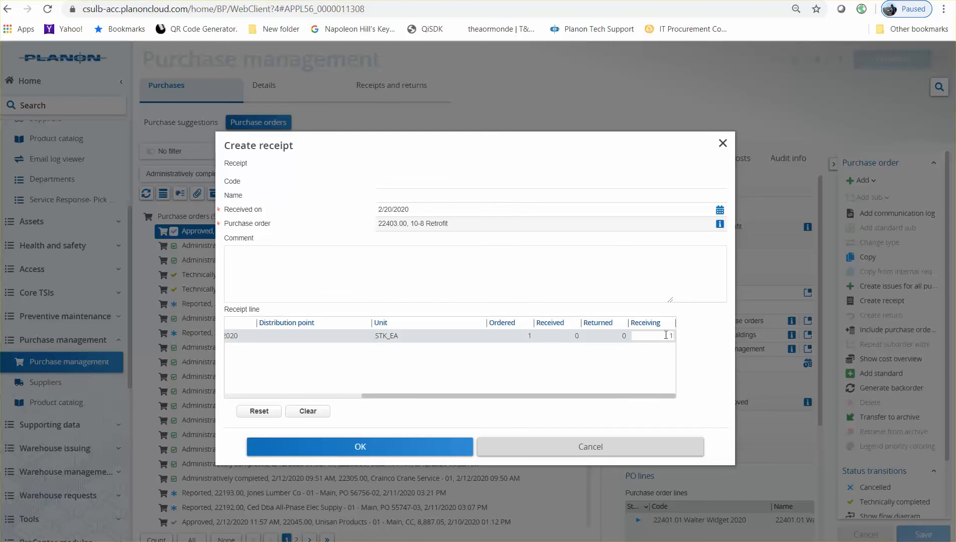
pyautogui.write('1')
pyautogui.click(415, 447)
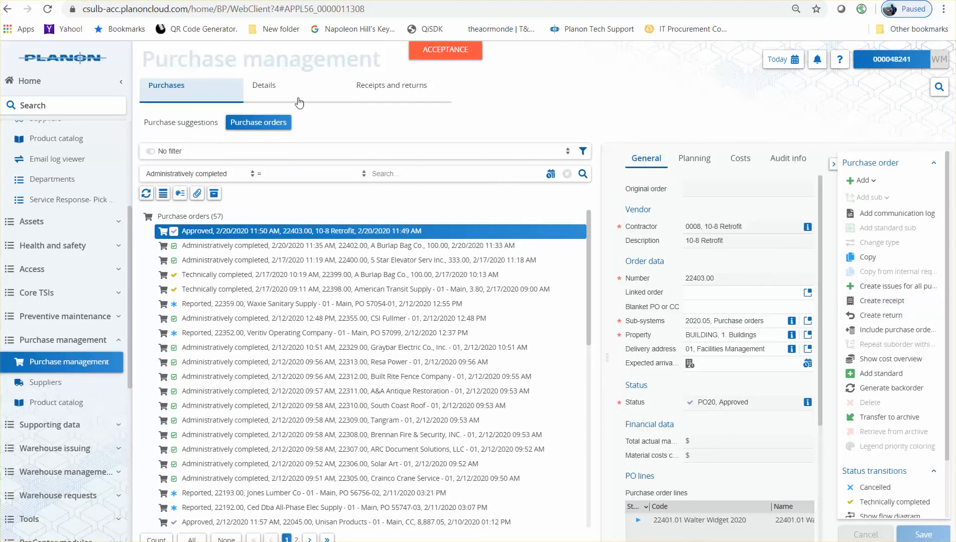
# Step: Open the purchase order's item receipts and change the new receipt's status to Confirmed
pyautogui.moveTo(296, 95)
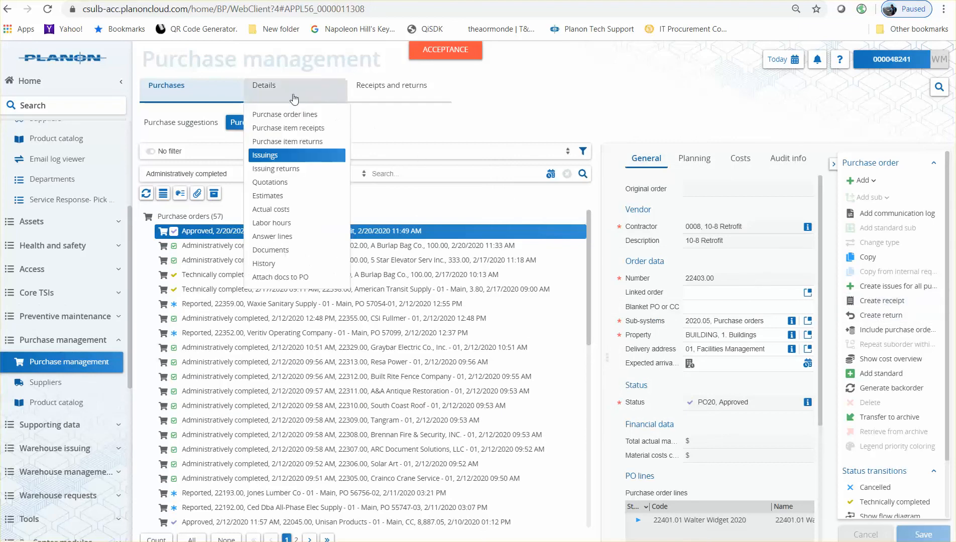
pyautogui.click(295, 133)
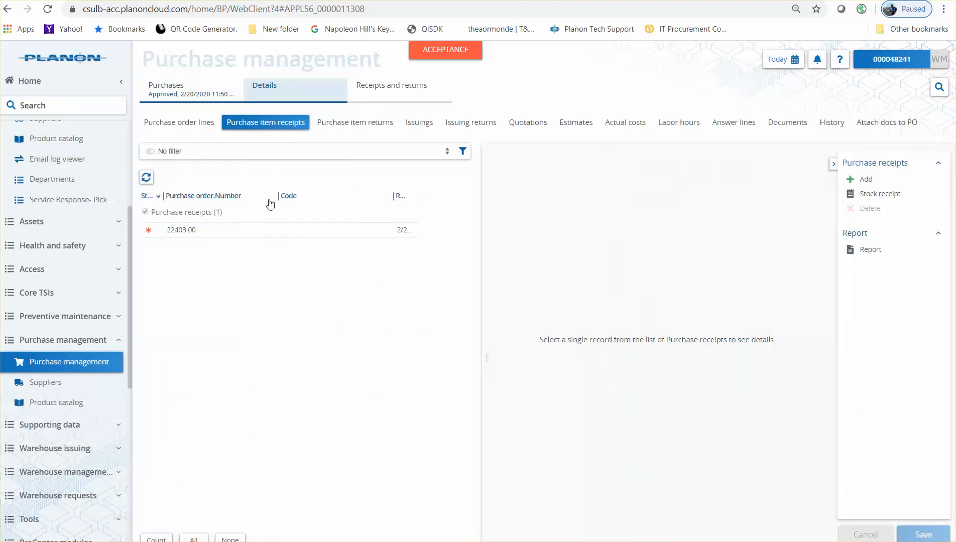
pyautogui.click(270, 231)
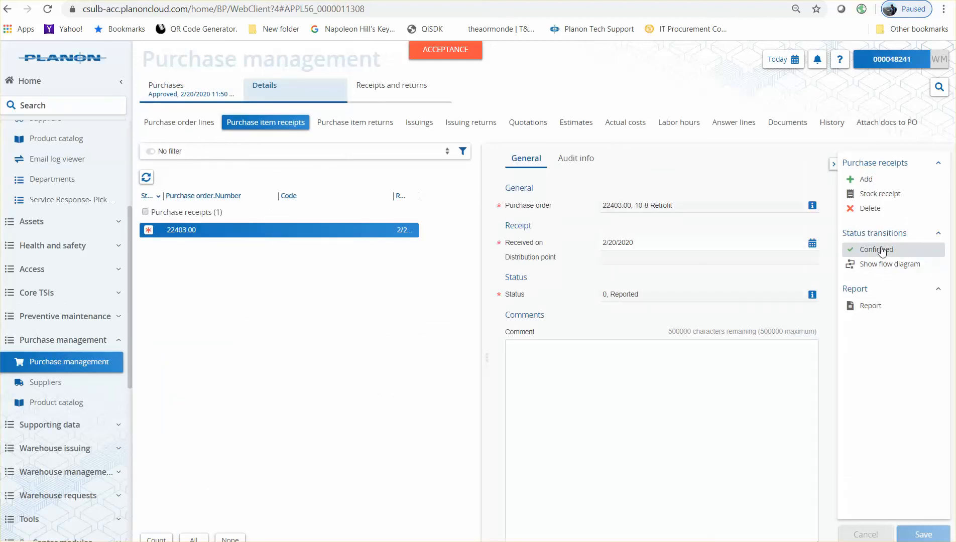
pyautogui.click(882, 251)
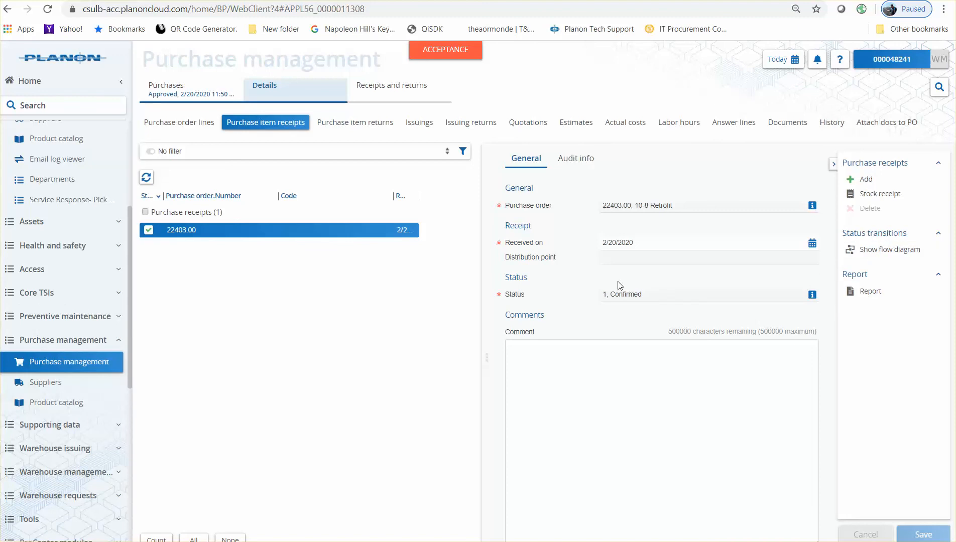
# Step: Return to the 10-8 Retrofit purchase order and create issues for all its purchase order lines, proceeding past the warning
pyautogui.moveTo(195, 90)
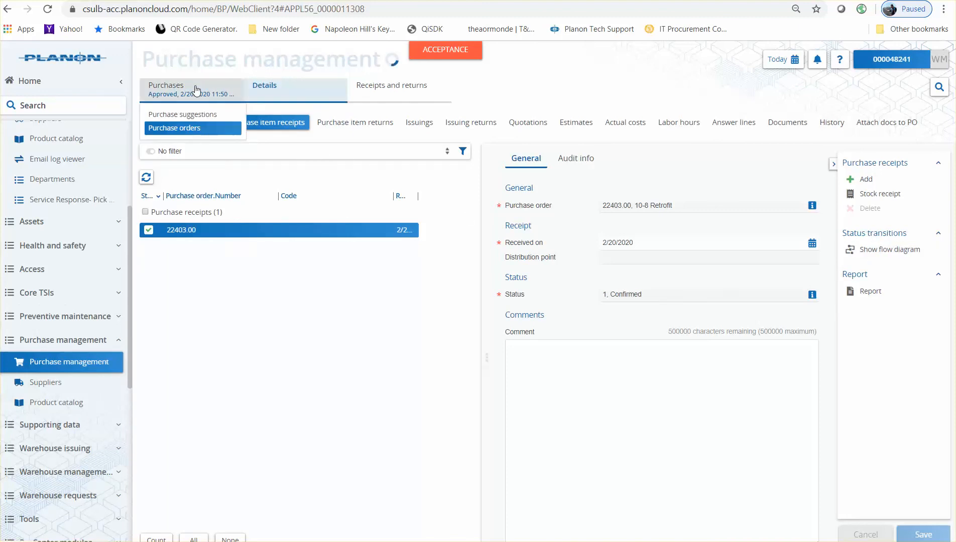
pyautogui.click(196, 91)
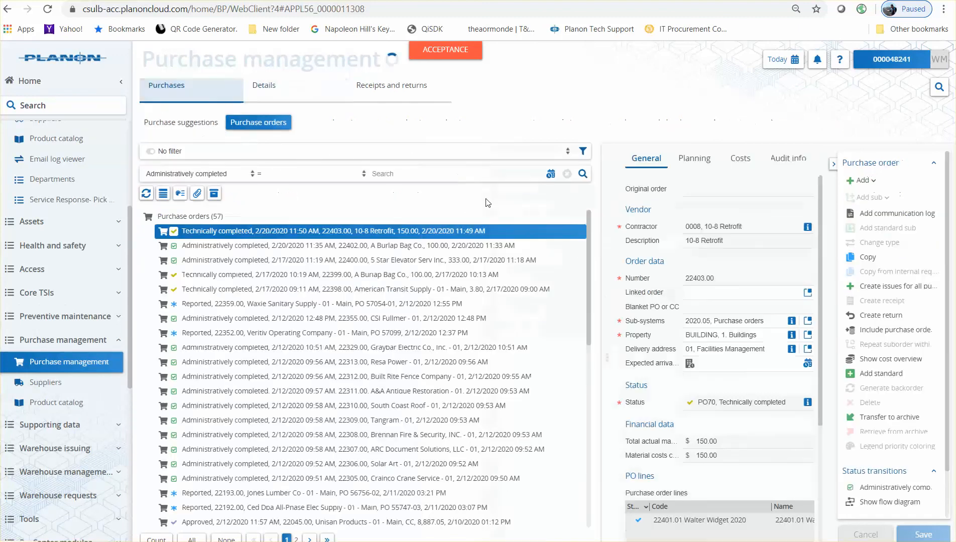
pyautogui.click(897, 287)
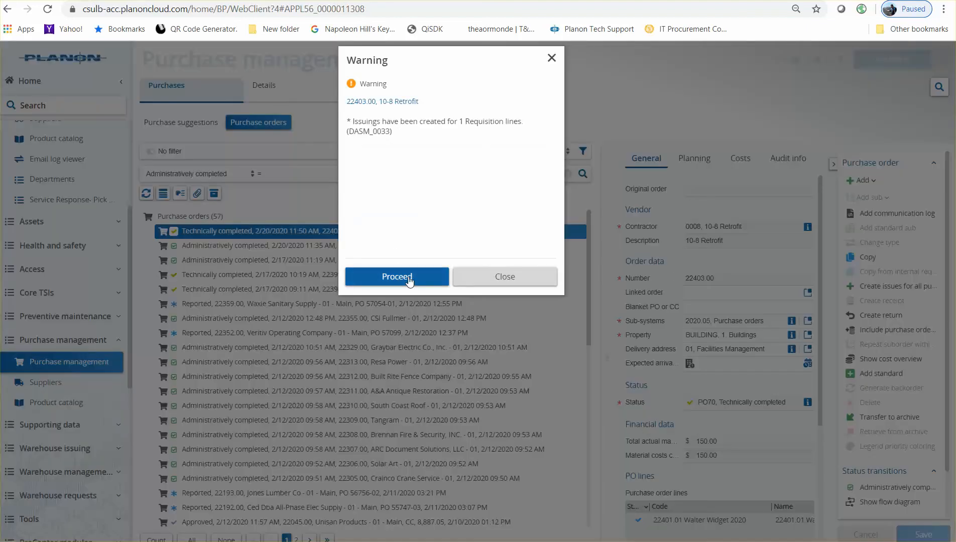
pyautogui.click(409, 279)
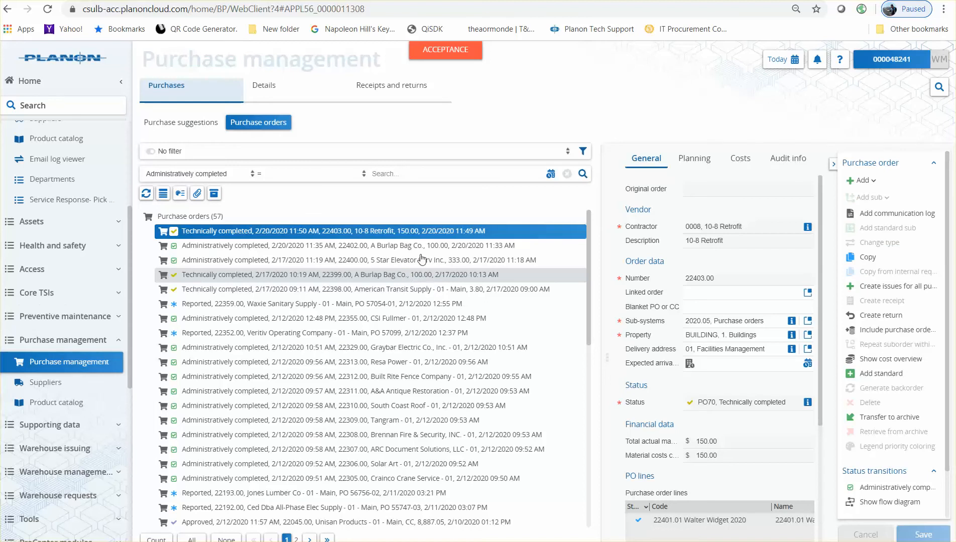
# Step: Open the purchase order's issuings and change the status of the listed issuing to Received
pyautogui.moveTo(285, 96)
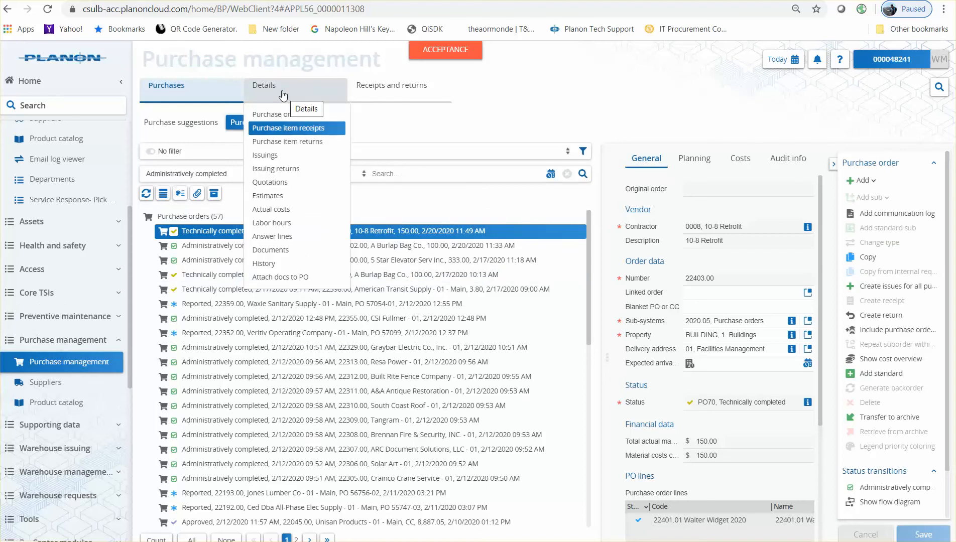
pyautogui.click(277, 156)
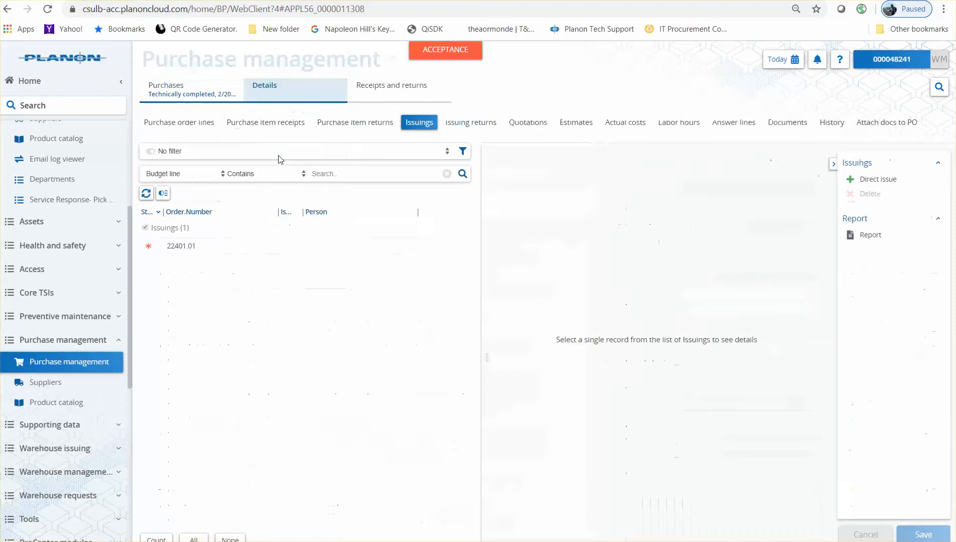
pyautogui.click(268, 253)
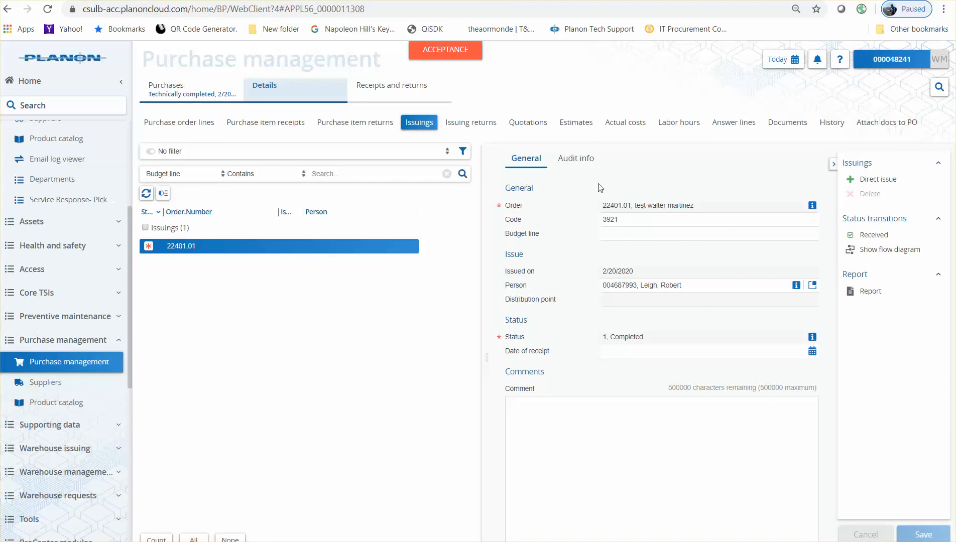
pyautogui.click(875, 238)
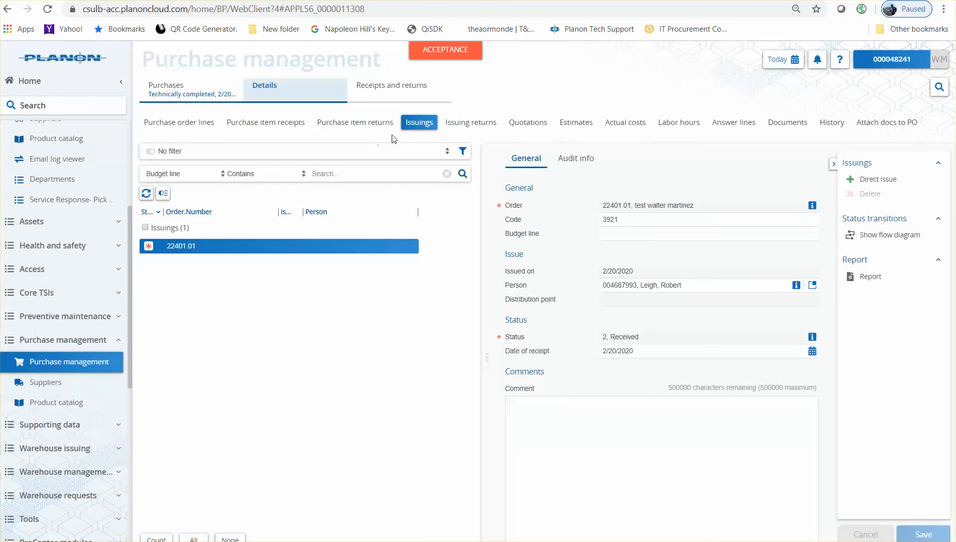
# Step: Return to the purchase orders and change the 10-8 Retrofit order's status to Administratively completed
pyautogui.click(216, 93)
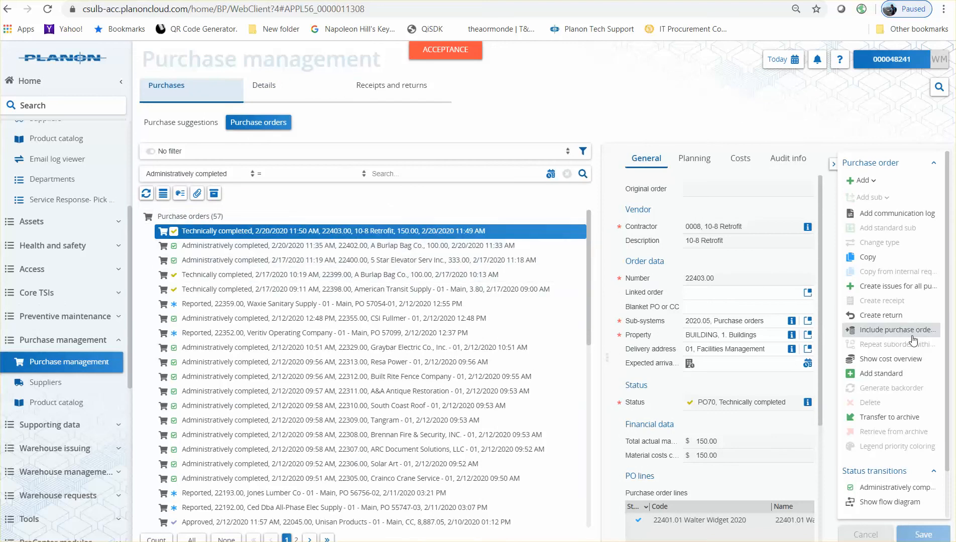
pyautogui.scroll(-1, 918, 336)
pyautogui.click(894, 435)
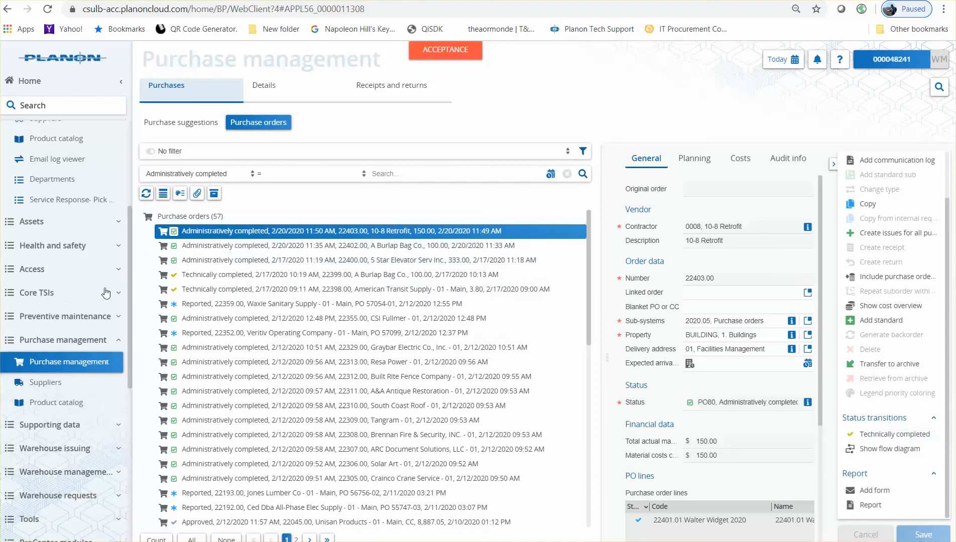
# Step: Go to the work orders, view the billing lines of the sub-order that requested the item, and close them without updating
pyautogui.scroll(3, 63, 278)
pyautogui.scroll(1, 62, 278)
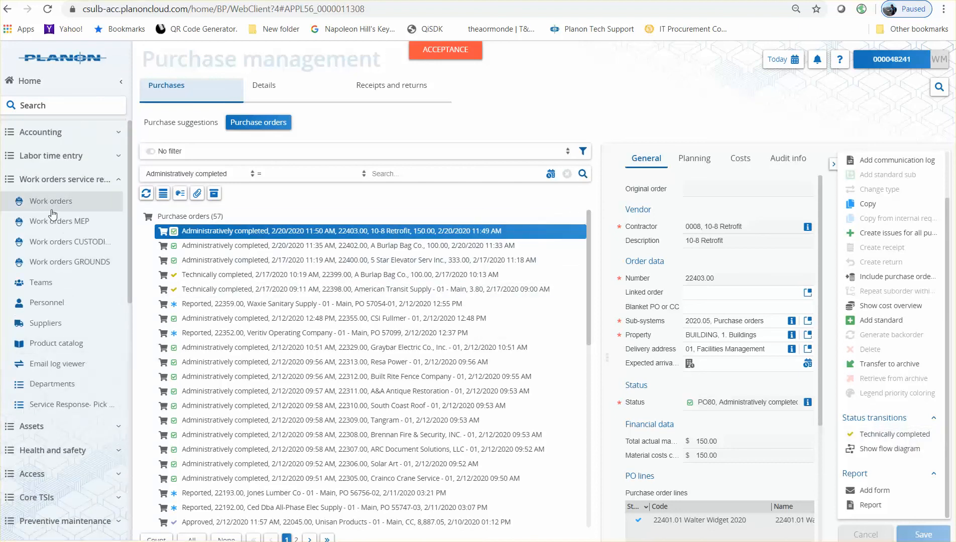
pyautogui.click(57, 202)
pyautogui.click(297, 86)
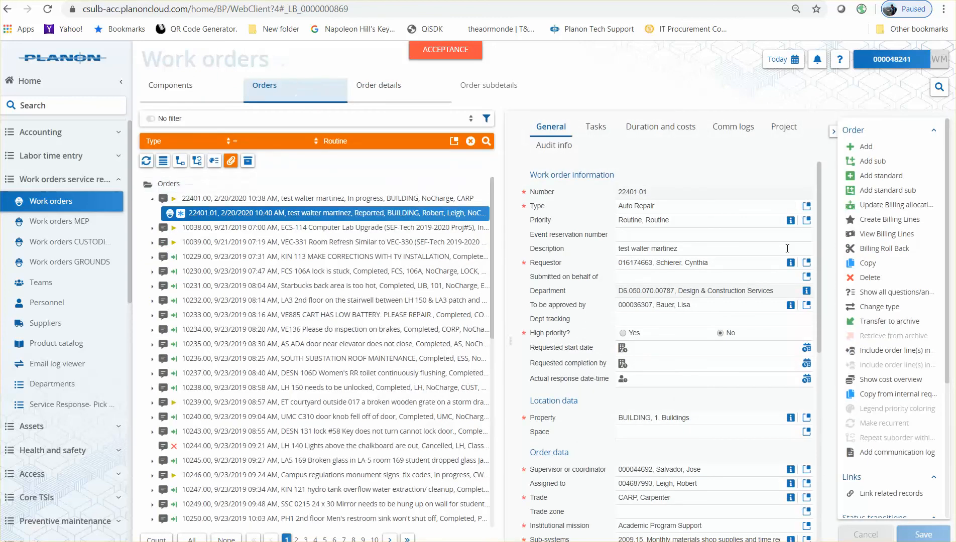
pyautogui.click(889, 235)
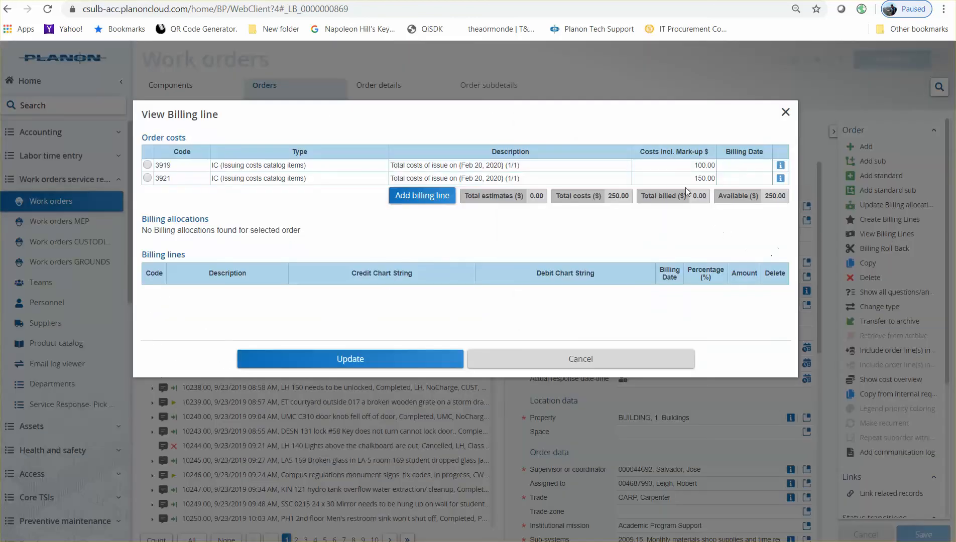
pyautogui.moveTo(702, 181); pyautogui.dragTo(722, 181)
pyautogui.click(623, 360)
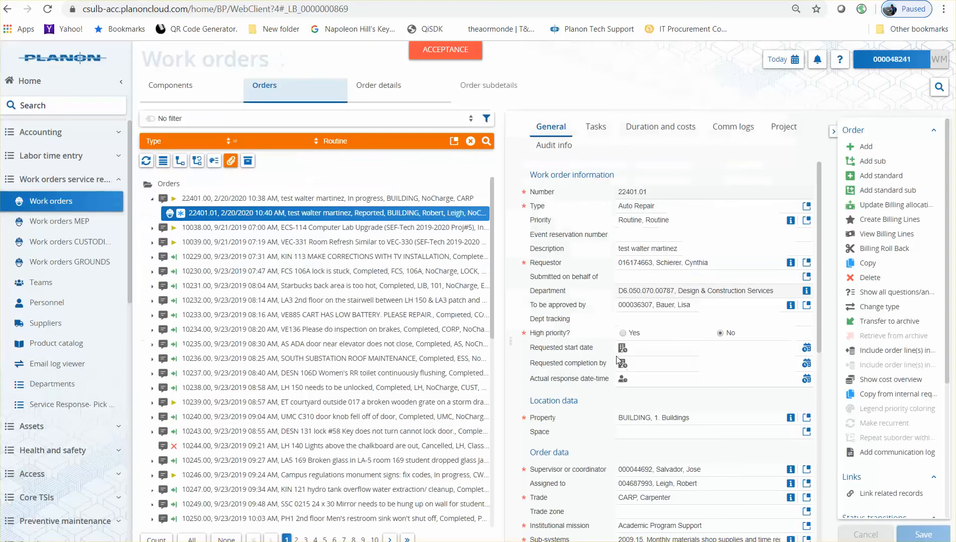